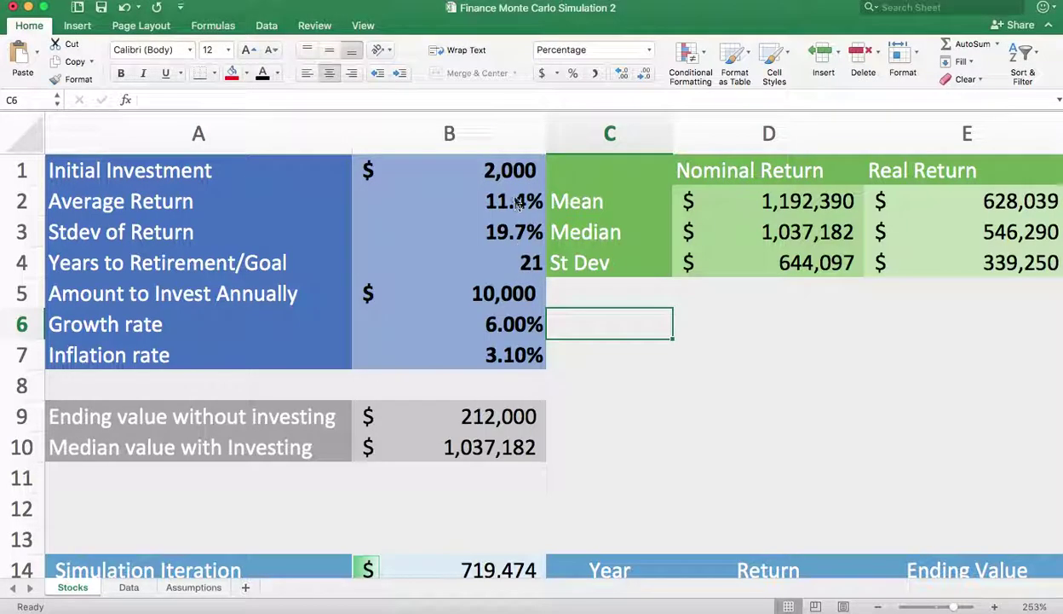
Review the inputs: 2,000 initial investment, 11.42% return, 19.7% stdev, 21 years, 10,000 annually, 6% growth
left_click(495, 173)
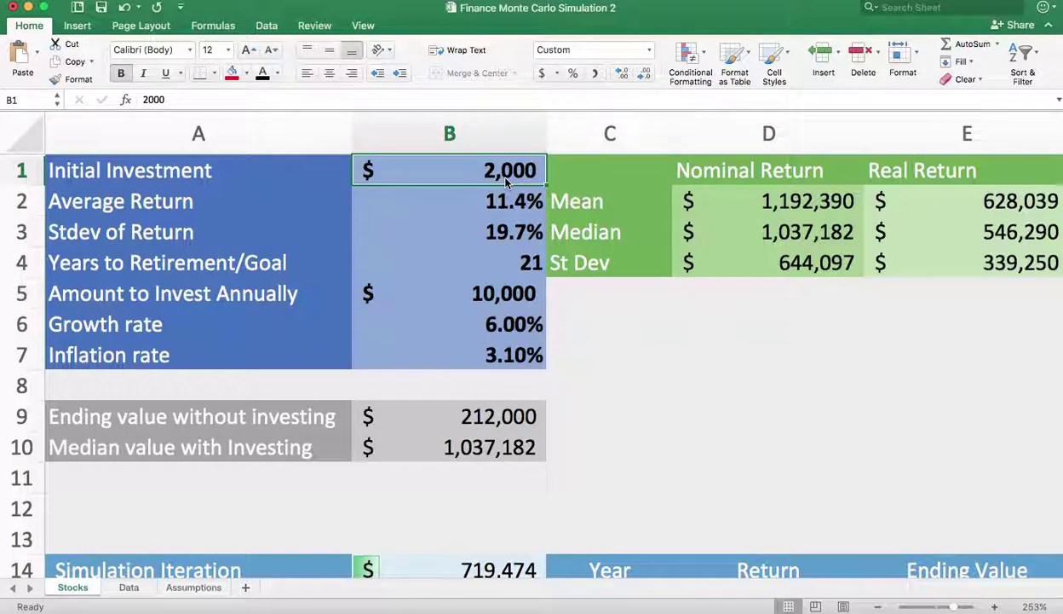
key("Down")
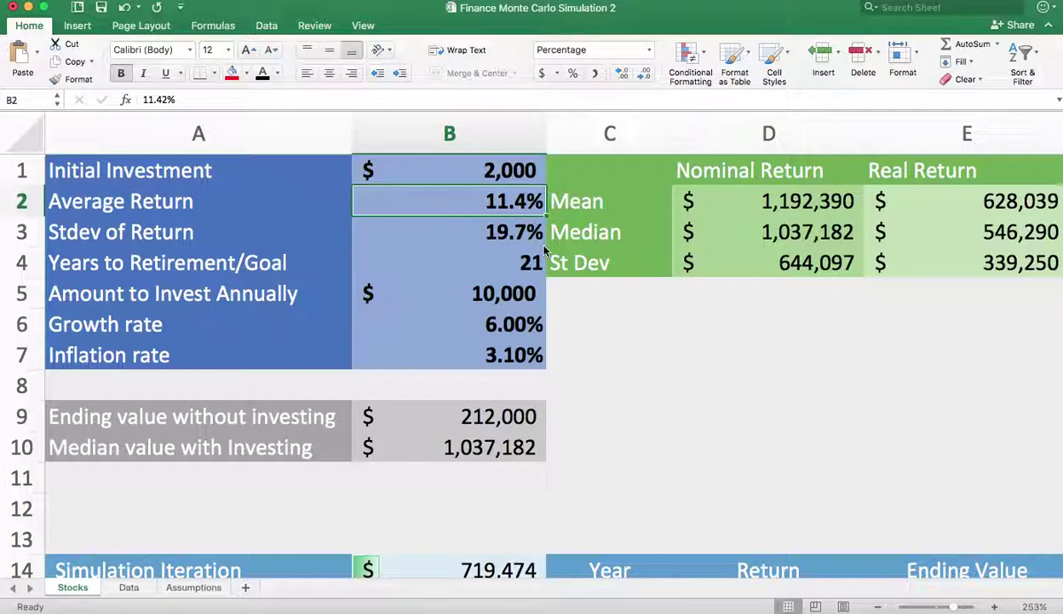
left_click(513, 231)
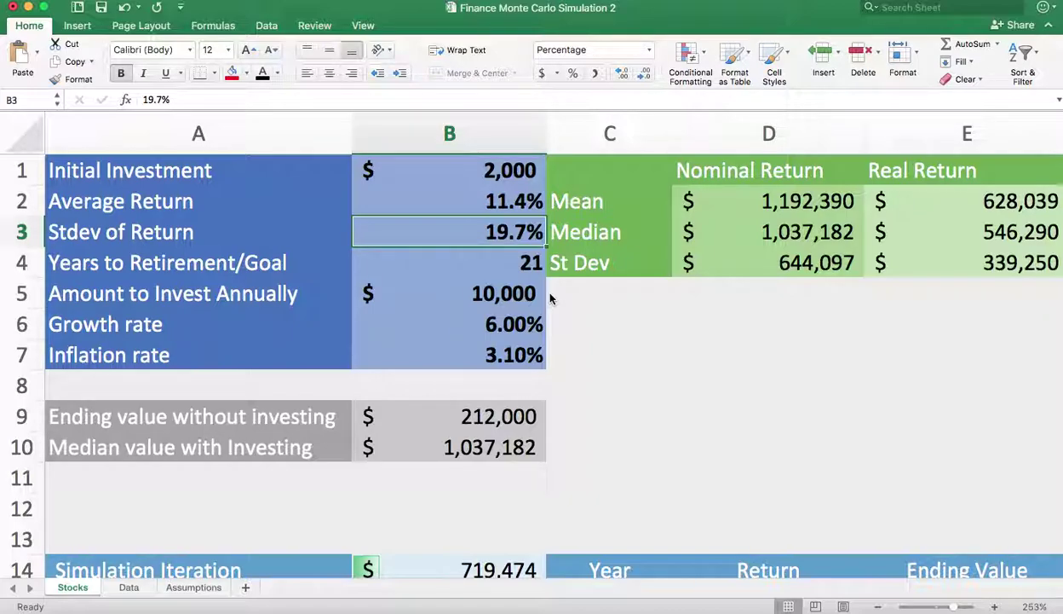
key("Down")
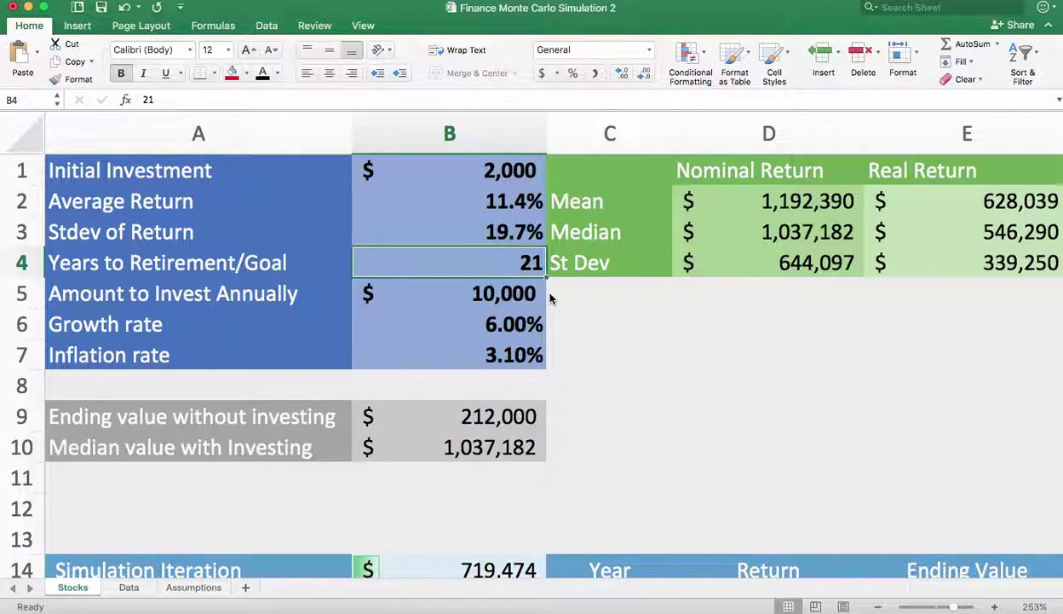
key("Down")
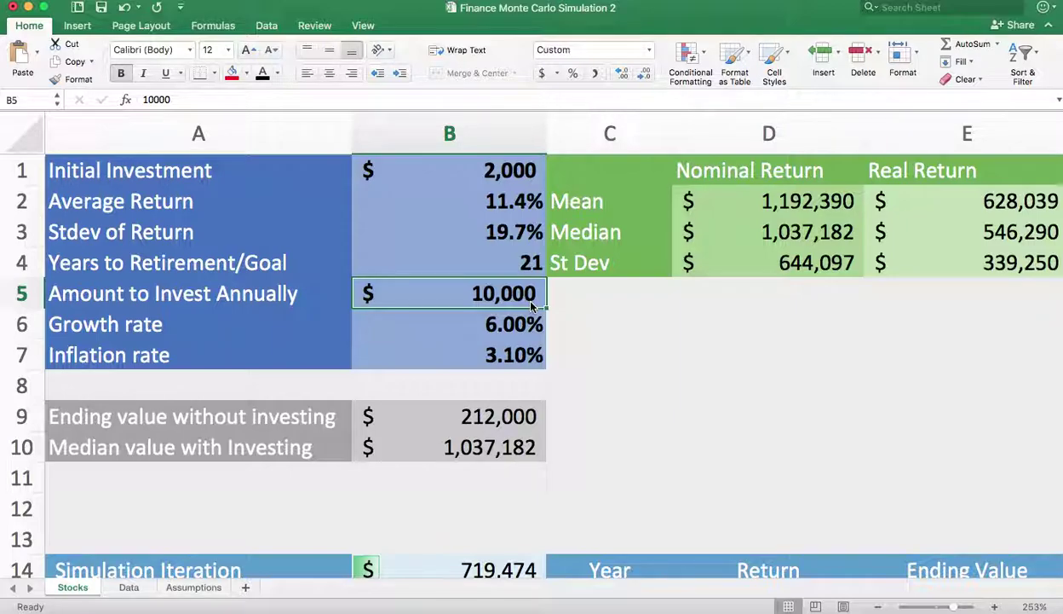
key("Down")
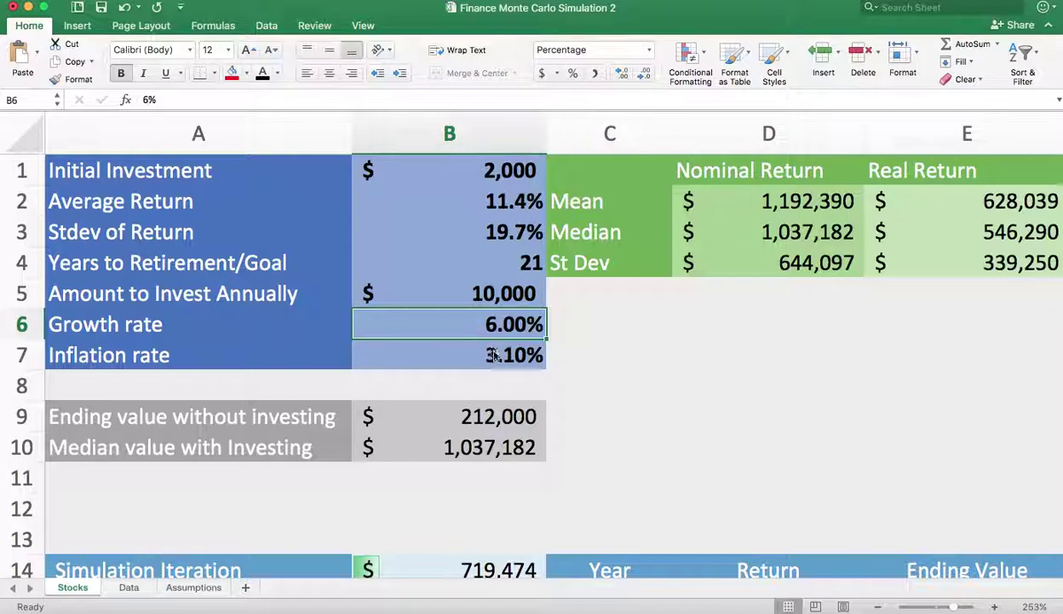
Check the 3.1% inflation rate, then revisit the growth, initial investment, return, years and annual amount inputs
left_click(482, 354)
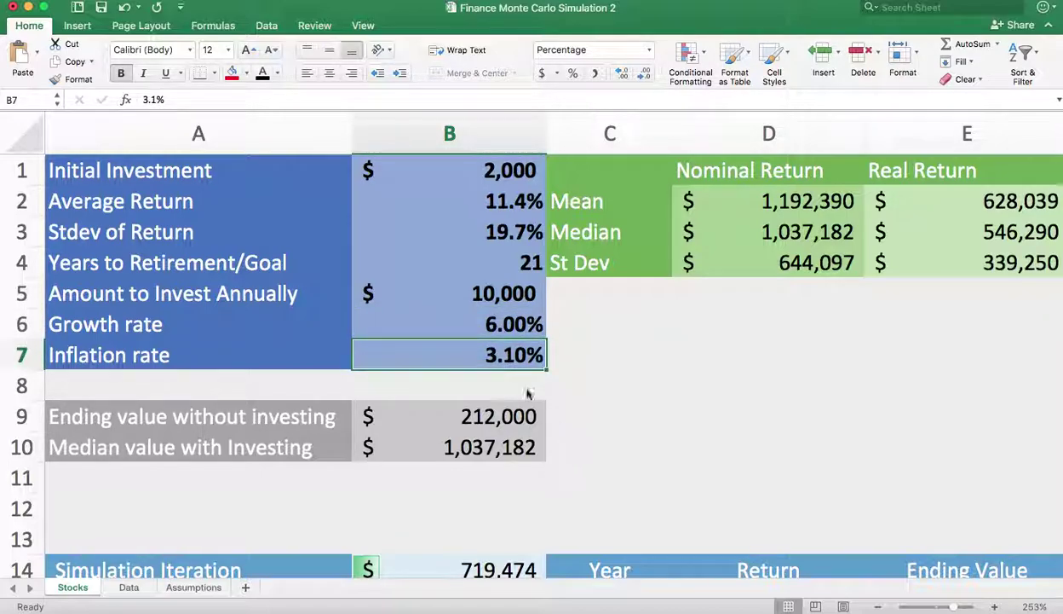
left_click(482, 320)
left_click(513, 359)
left_click(511, 391)
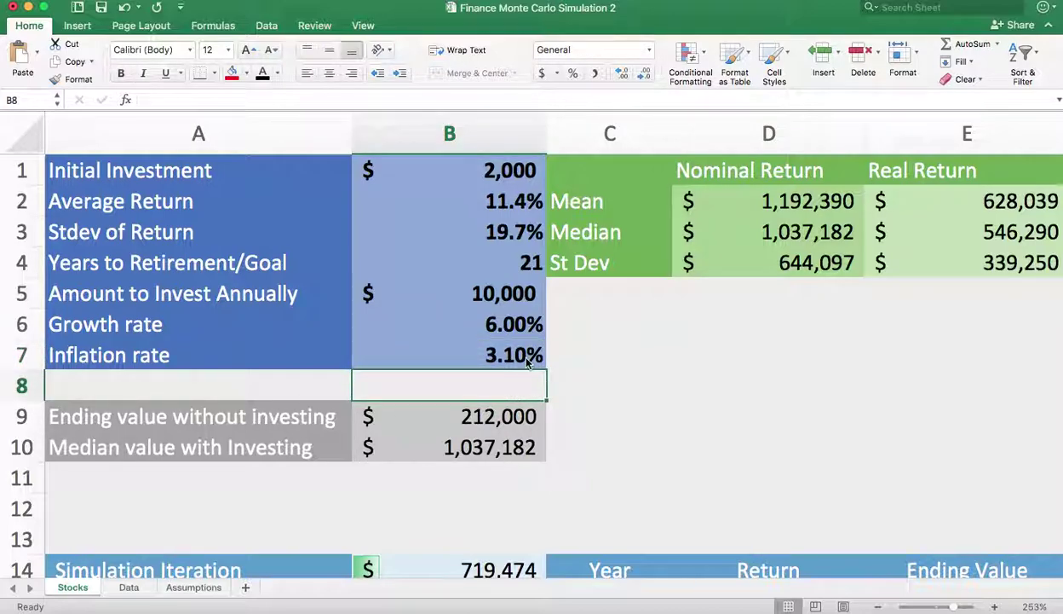
left_click(524, 360)
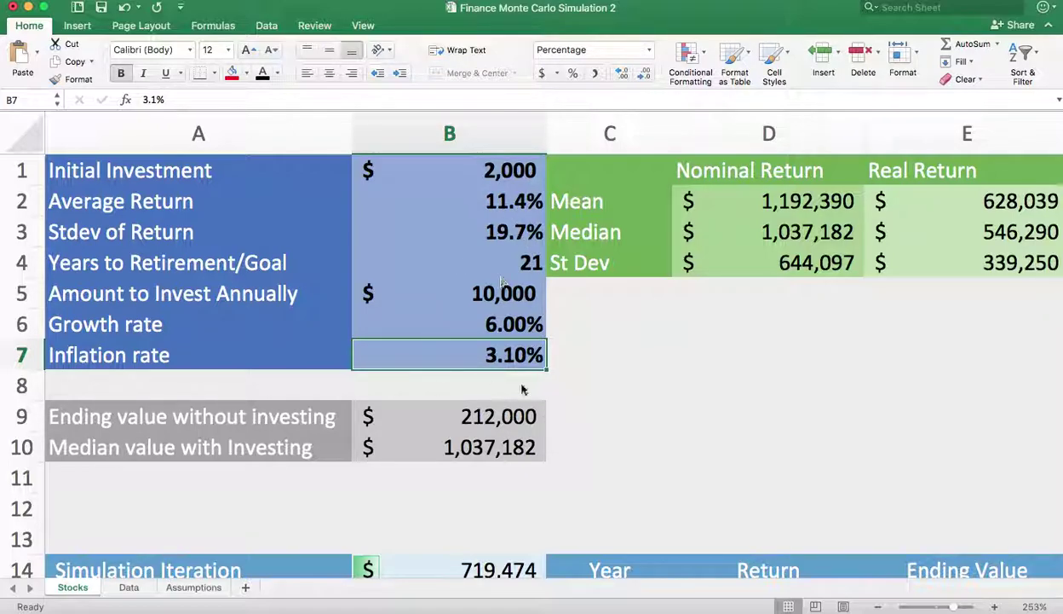
left_click(512, 173)
left_click(513, 200)
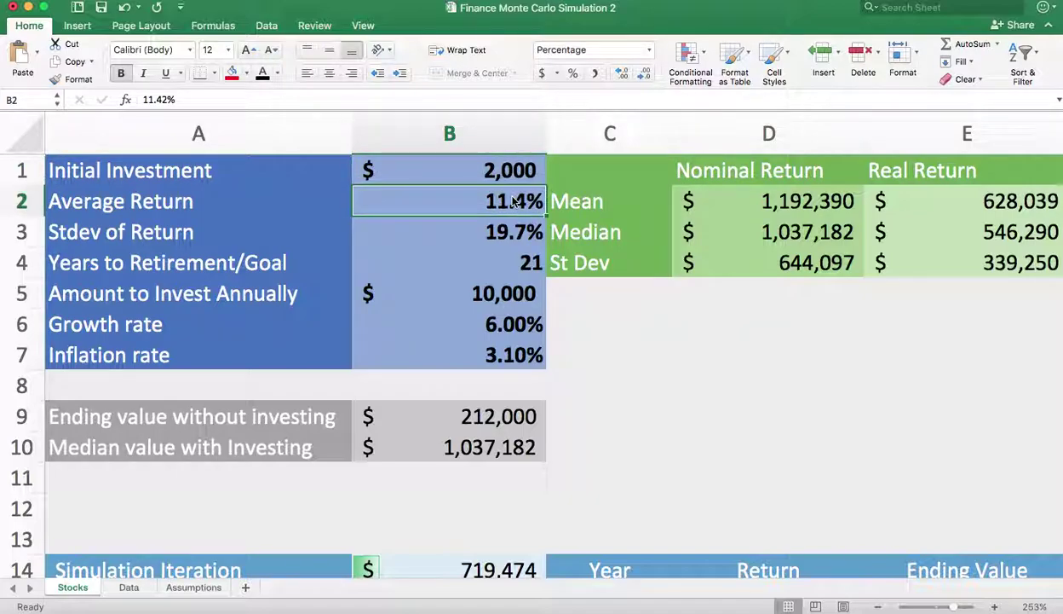
left_click(513, 262)
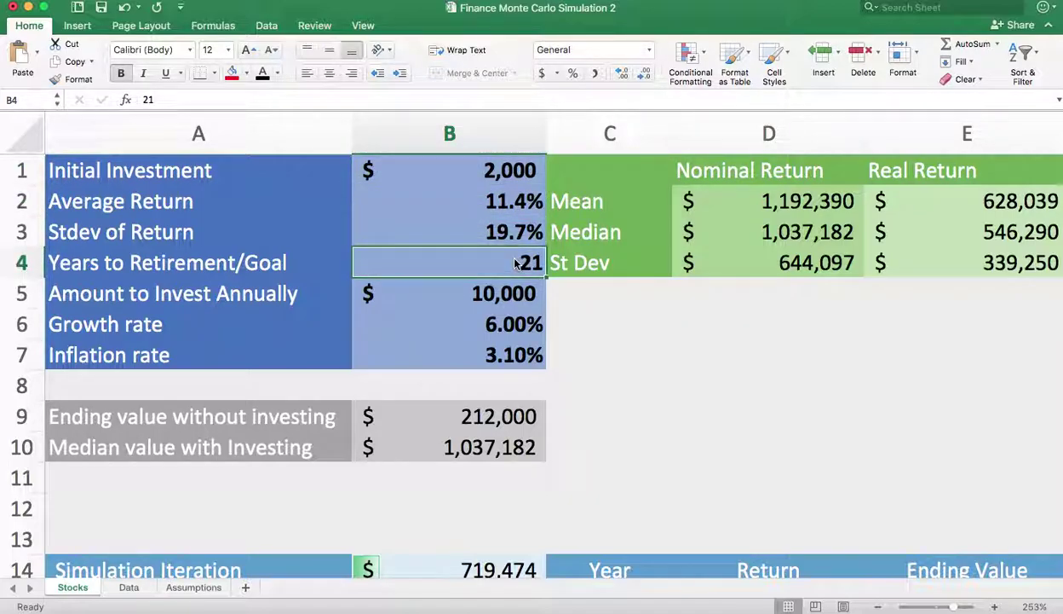
left_click(513, 295)
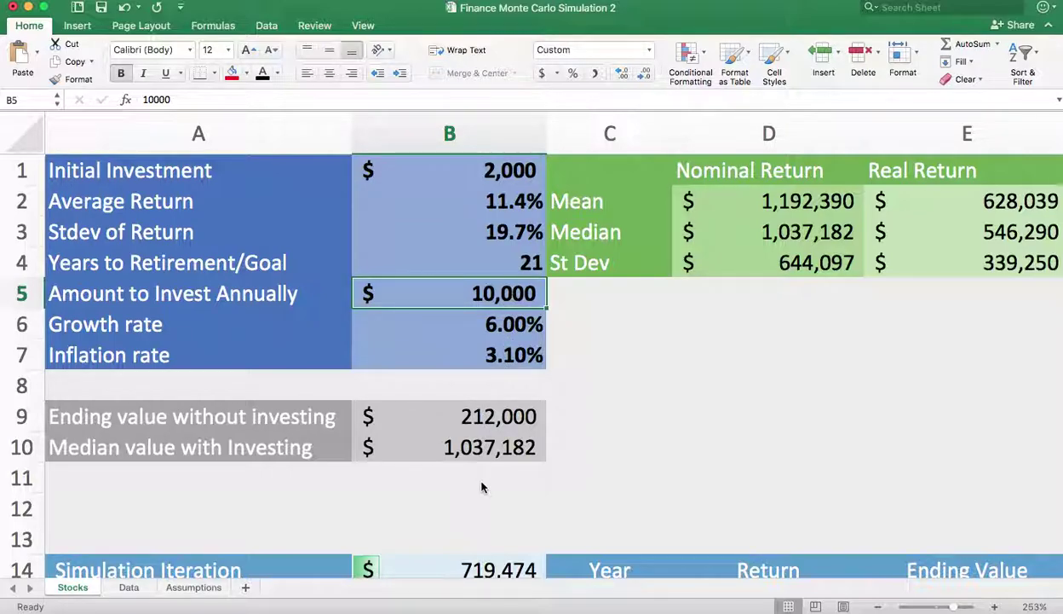
Trace the median with investing back to D3 and inspect the OFFSET iteration-result formula
left_click(492, 447)
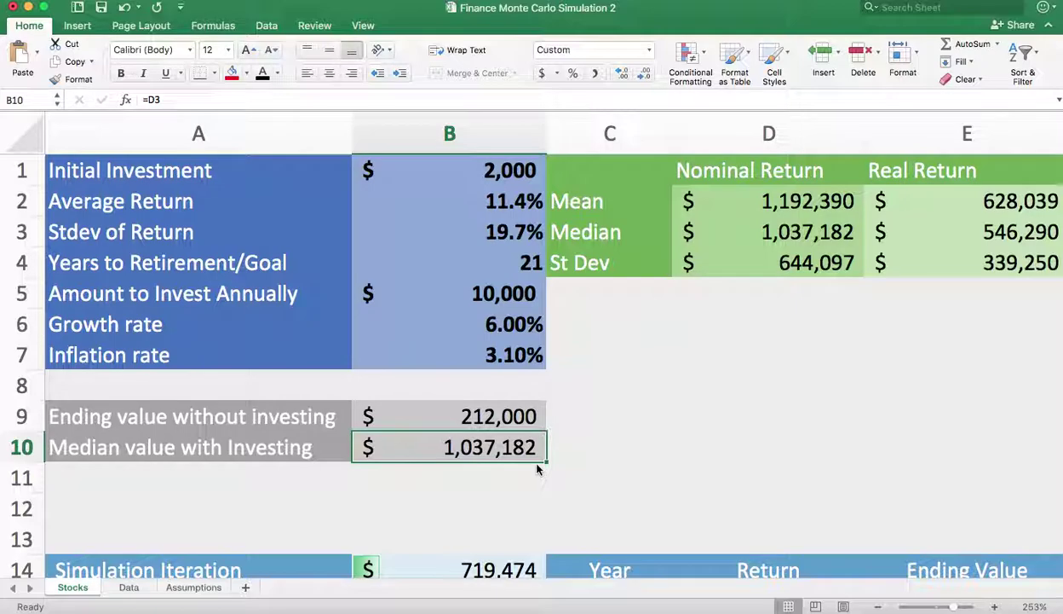
scroll(537, 468, "down", 2)
scroll(536, 468, "down", 3)
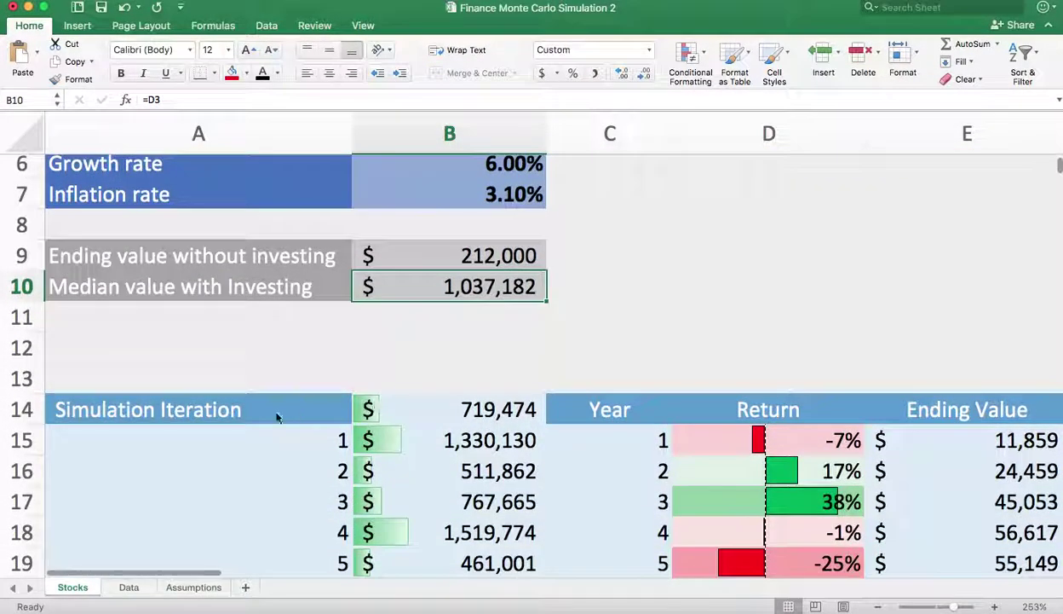
left_click(511, 412)
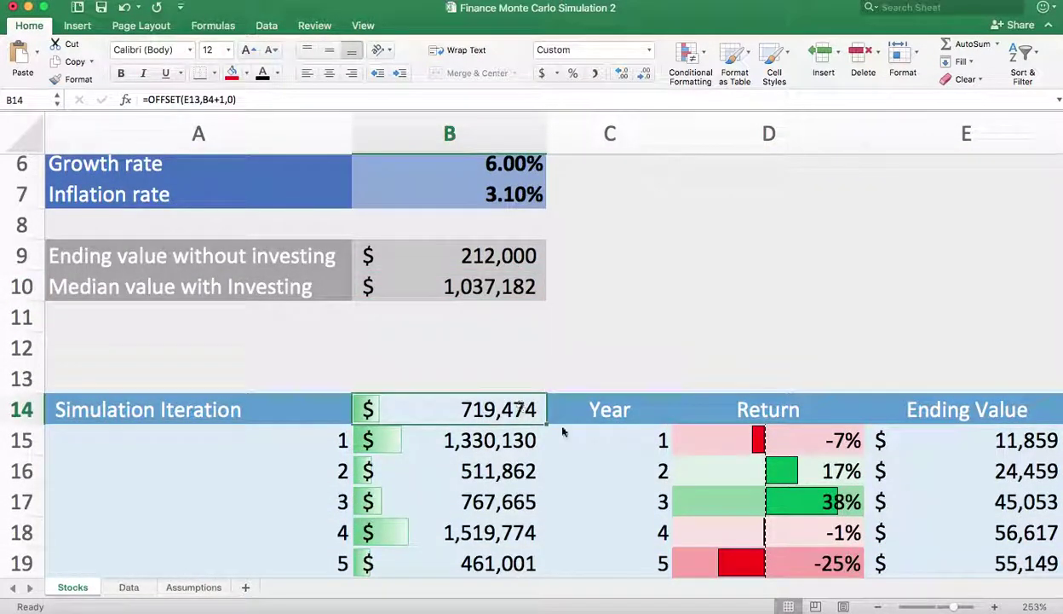
scroll(588, 464, "up", 3)
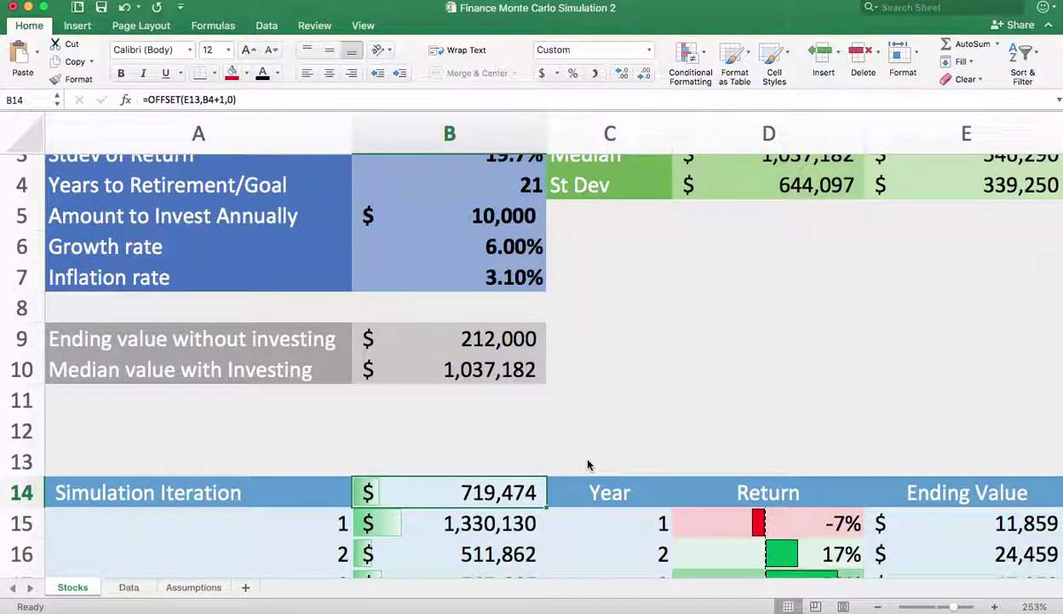
scroll(588, 464, "down", 1)
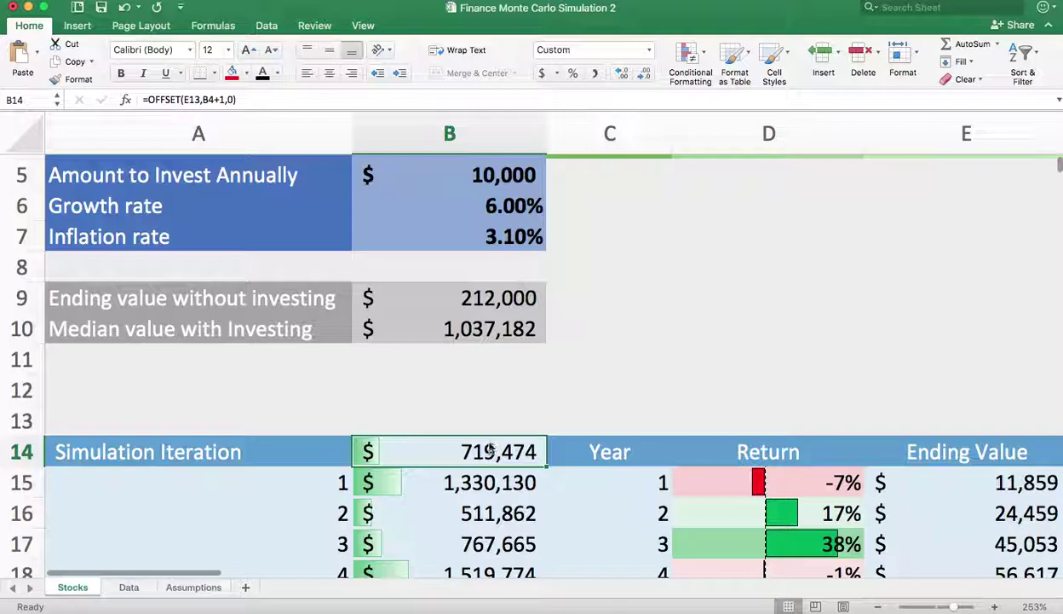
scroll(492, 458, "down", 2)
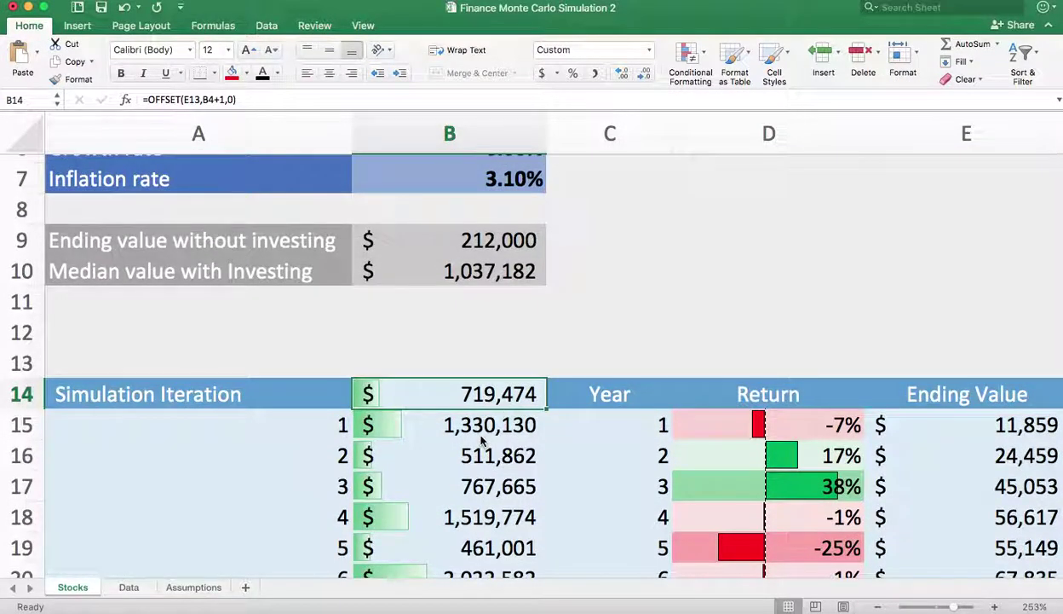
Examine simulation iterations 1–4, iteration 41 (3,555,981) and iteration 37 (391,203)
left_click(473, 431)
left_click(475, 455)
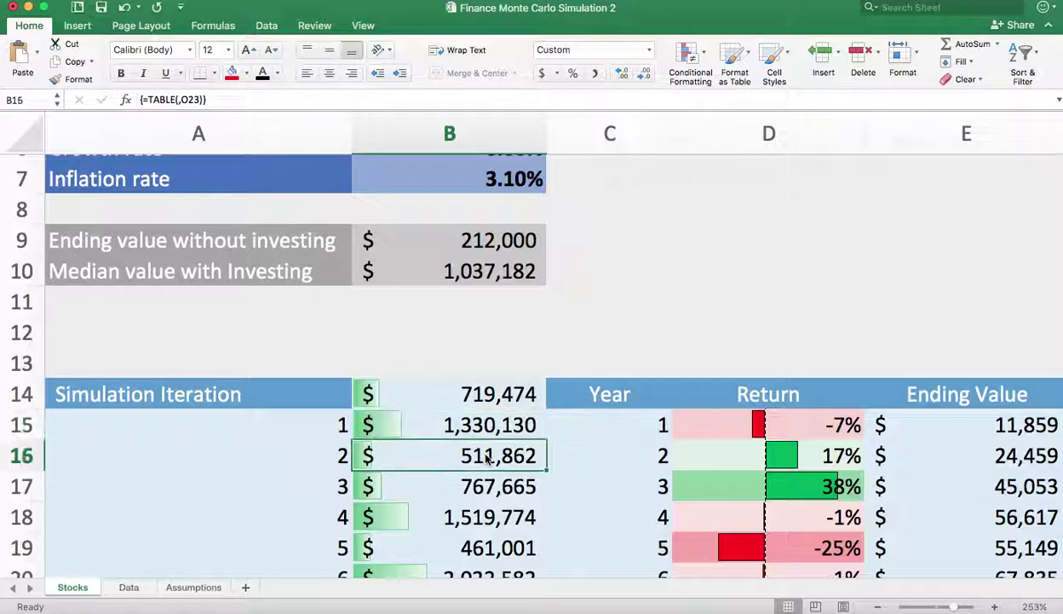
left_click(475, 486)
left_click(483, 511)
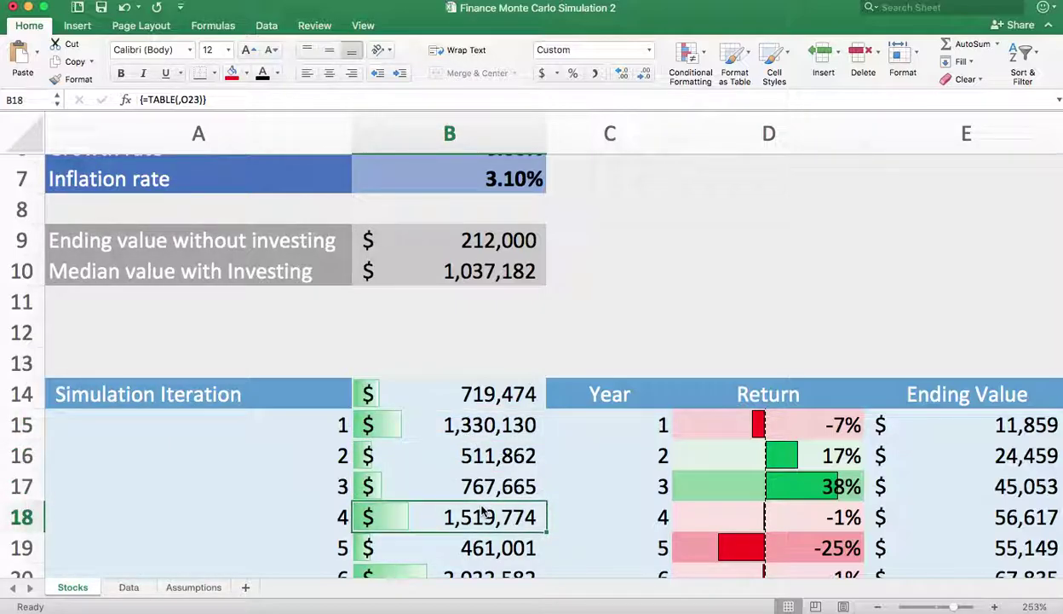
scroll(483, 511, "down", 10)
scroll(483, 510, "down", 10)
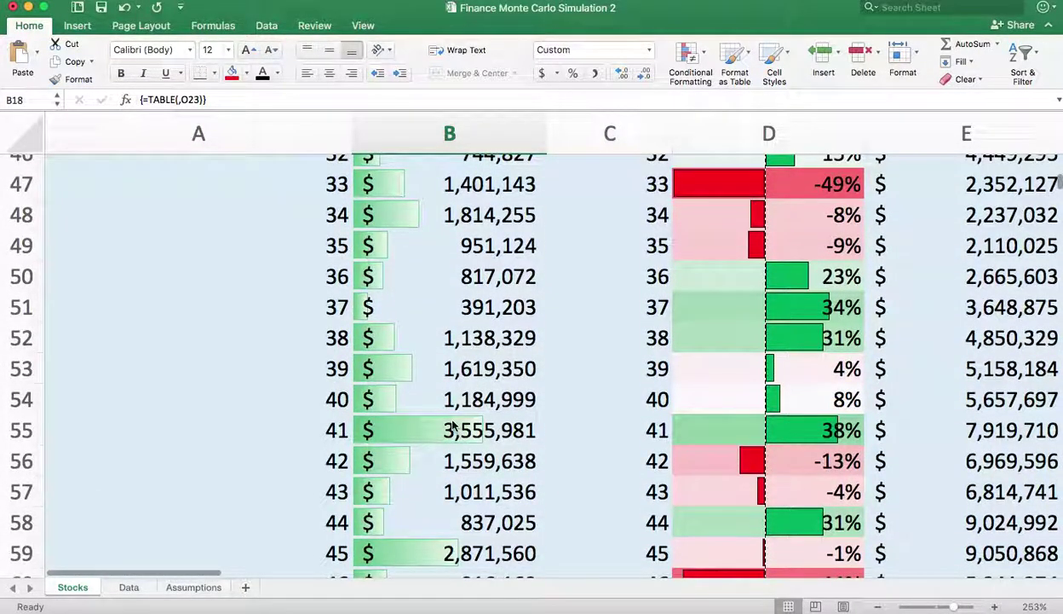
left_click(475, 433)
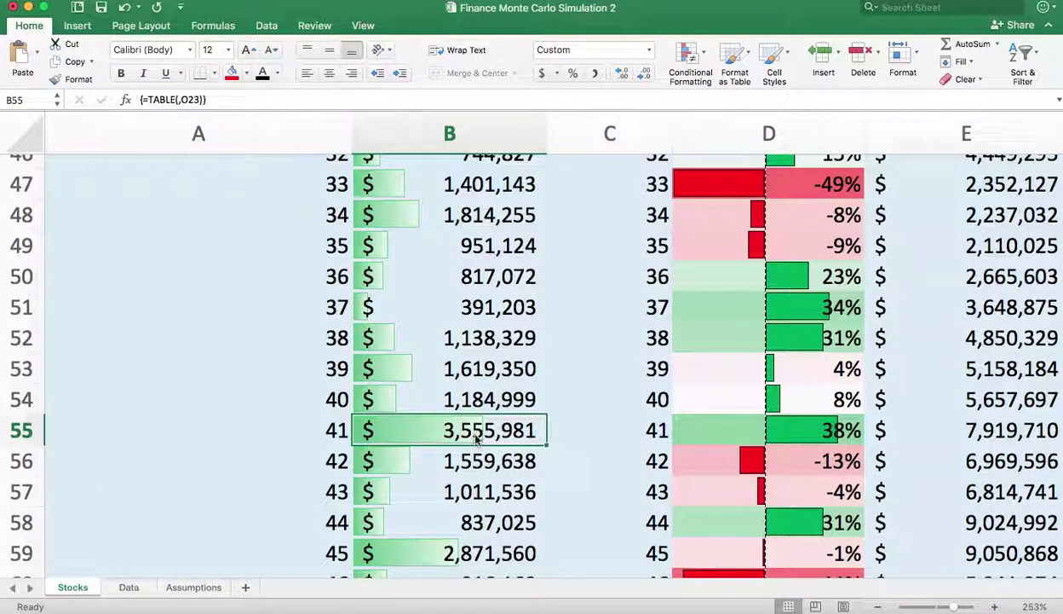
scroll(486, 360, "down", 1)
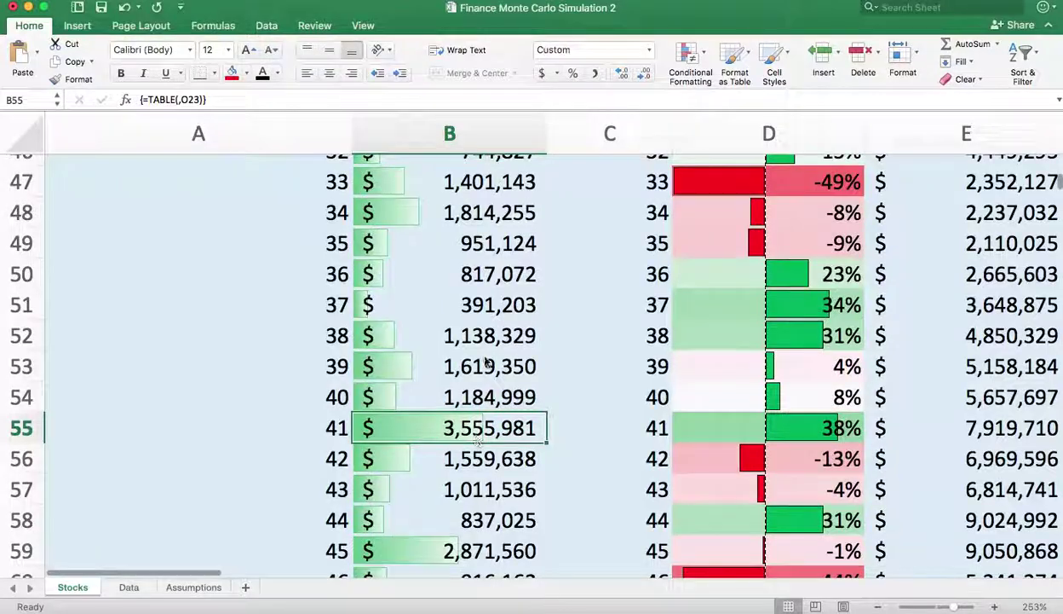
left_click(473, 300)
scroll(564, 475, "up", 15)
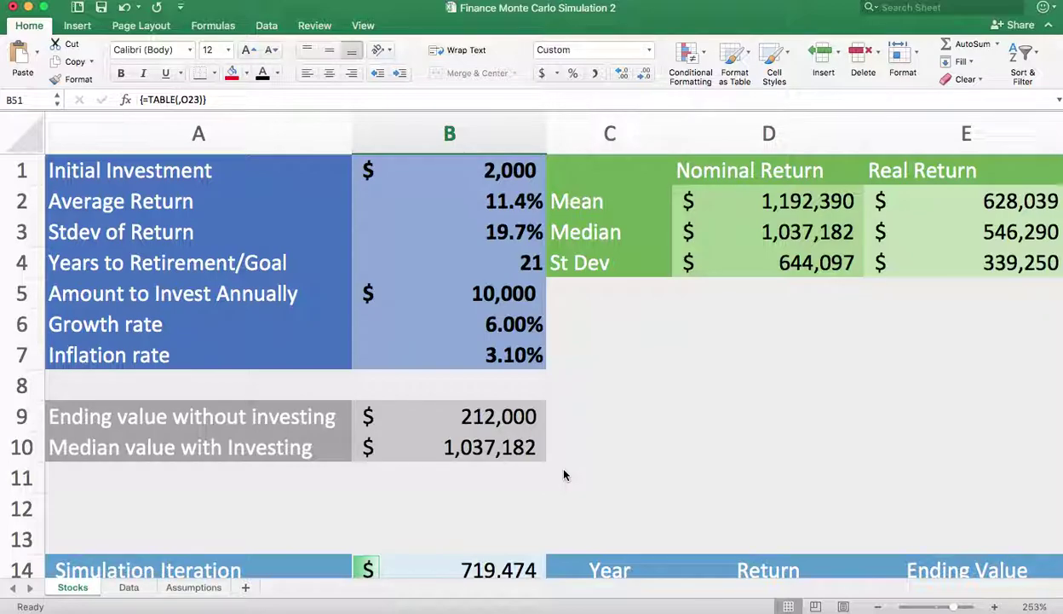
Inspect the 10%, 50% and 90% nominal percentile formulas and the 90% real return formula
scroll(563, 475, "right", 10)
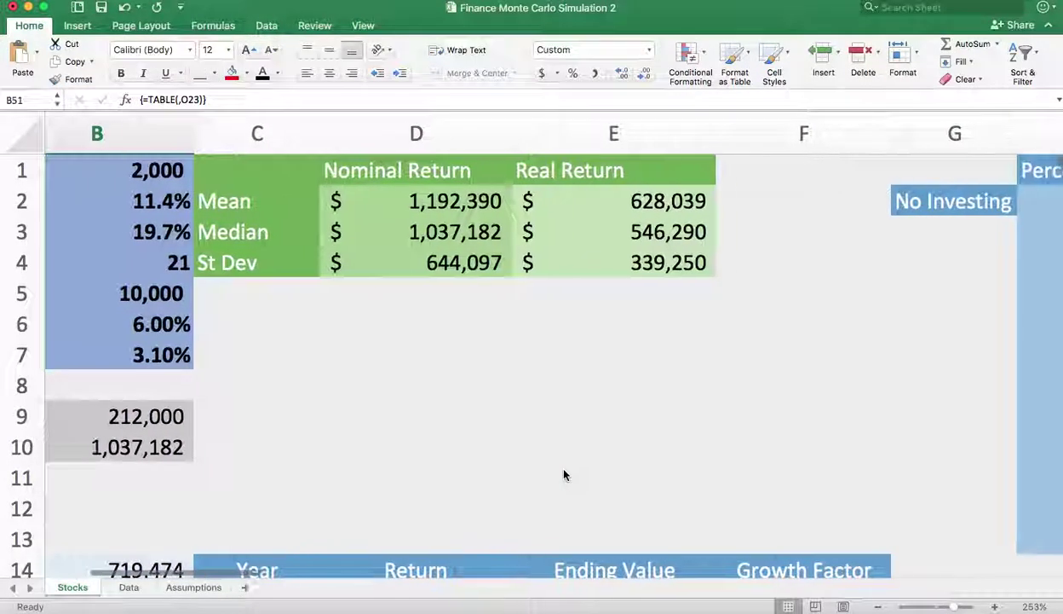
scroll(563, 473, "right", 5)
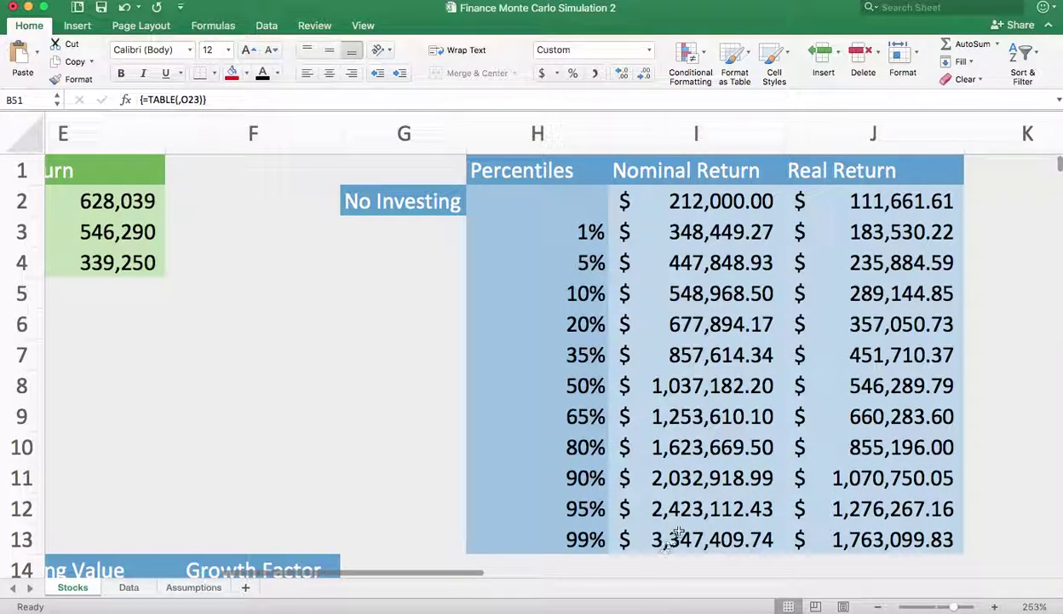
left_click(670, 394)
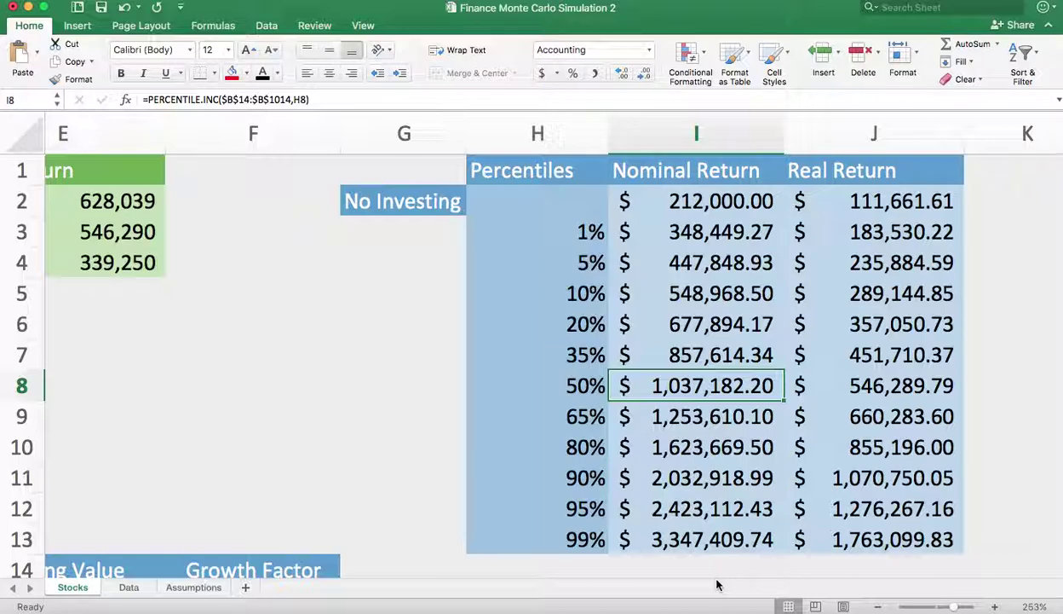
left_click(674, 282)
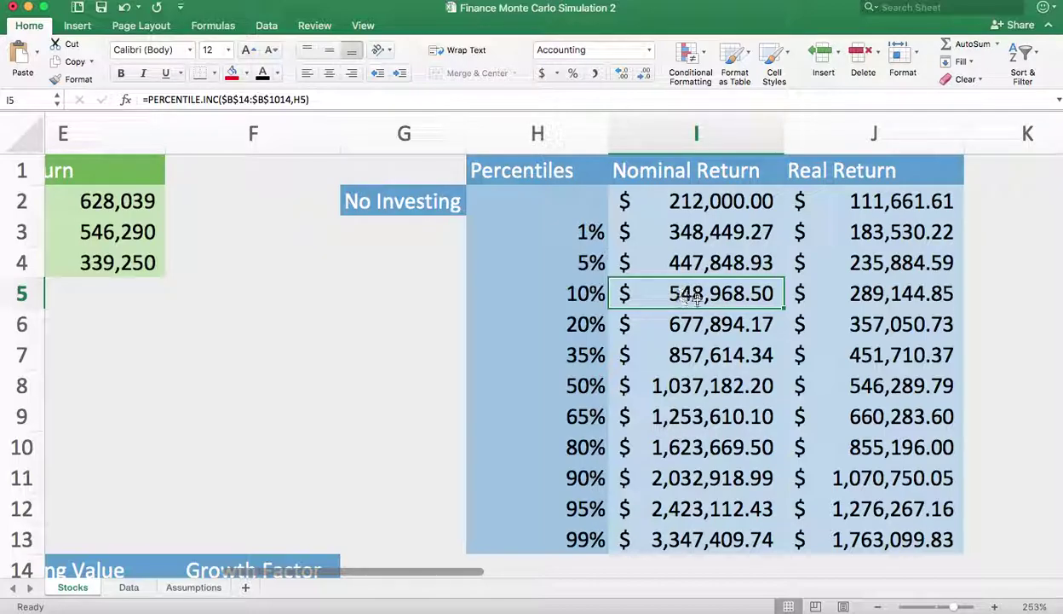
left_click(659, 475)
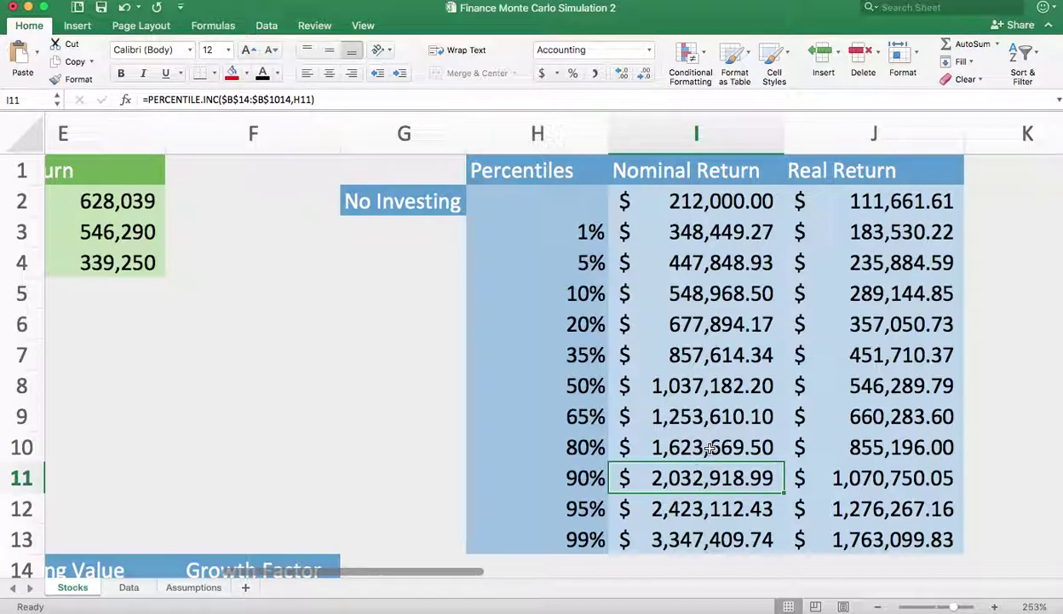
left_click(857, 466)
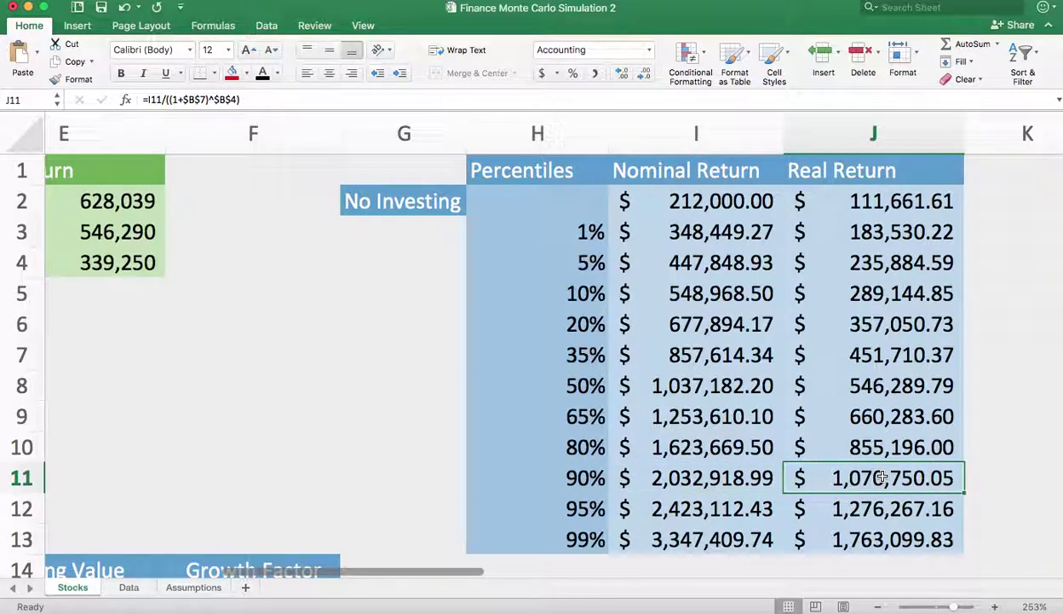
scroll(235, 420, "left", 10)
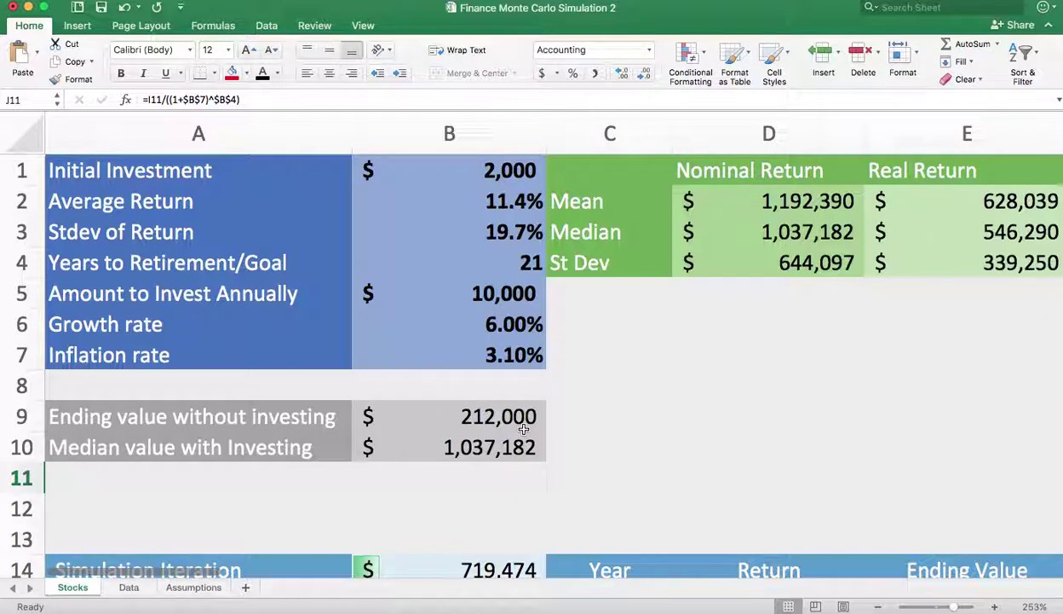
Change Years to Retirement/Goal from 21 to 37 and review the recalculated simulation rows
left_click(512, 261)
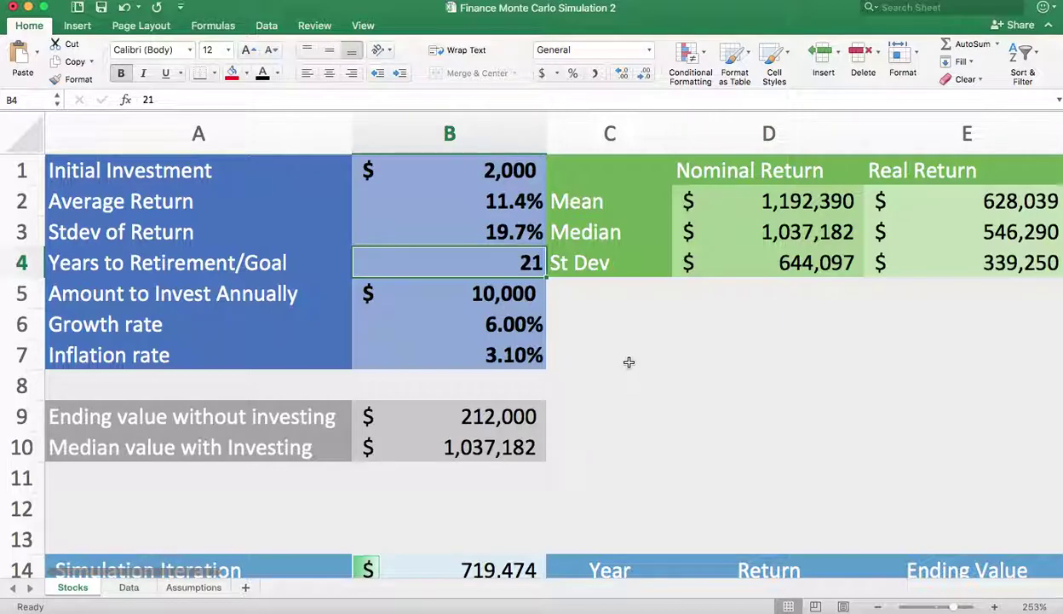
type("37")
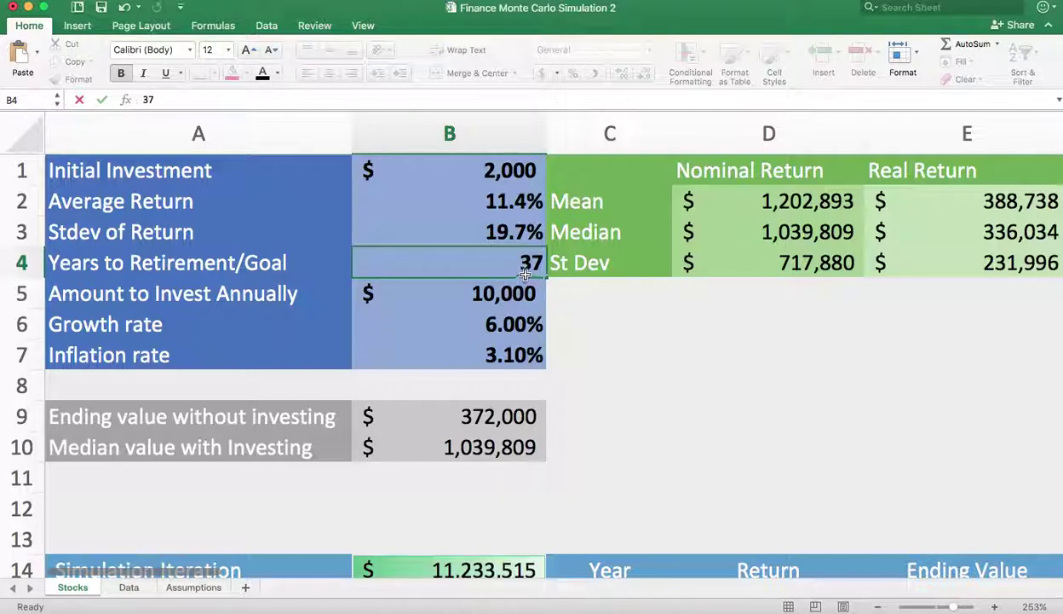
left_click(518, 487)
scroll(518, 486, "down", 5)
scroll(518, 486, "down", 5)
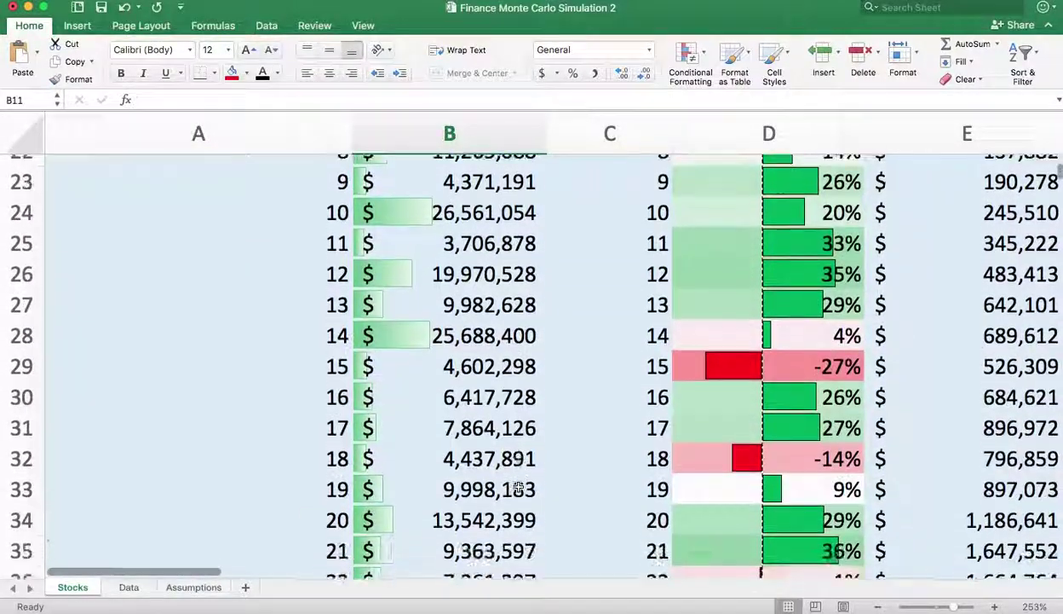
scroll(518, 487, "up", 10)
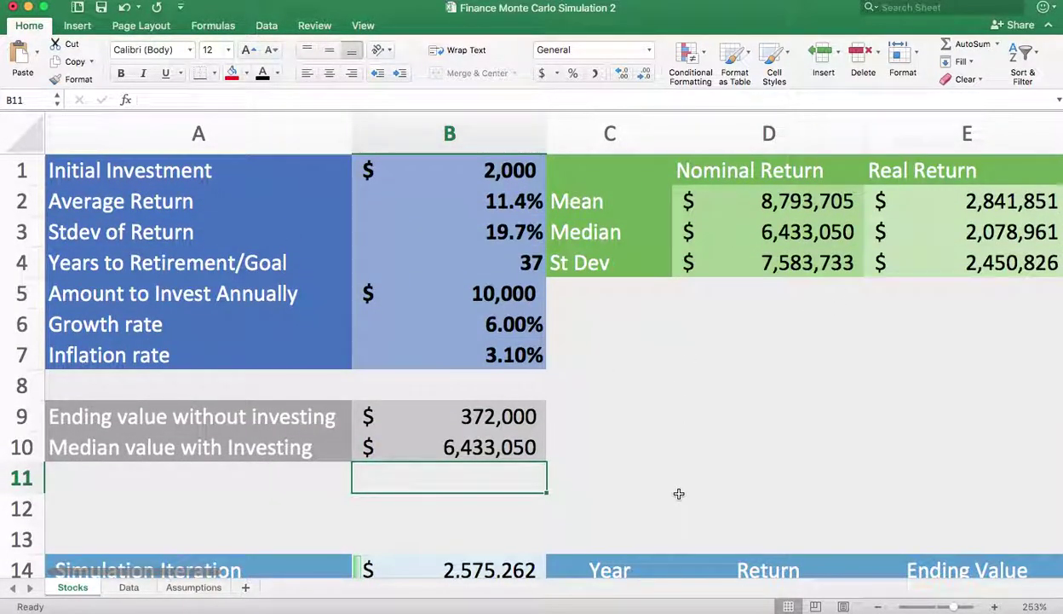
left_click(512, 262)
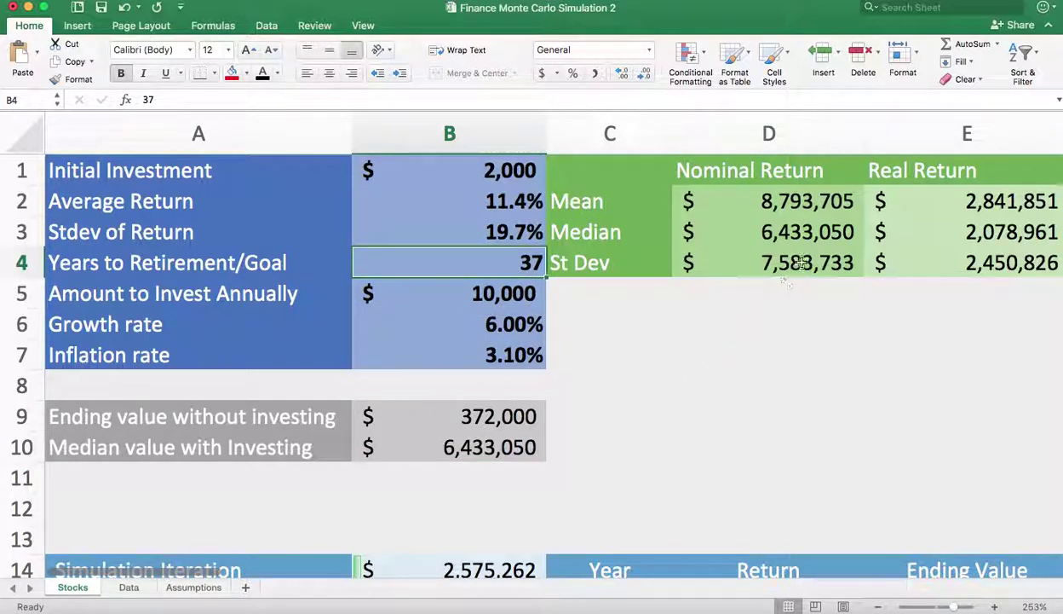
left_click(820, 232)
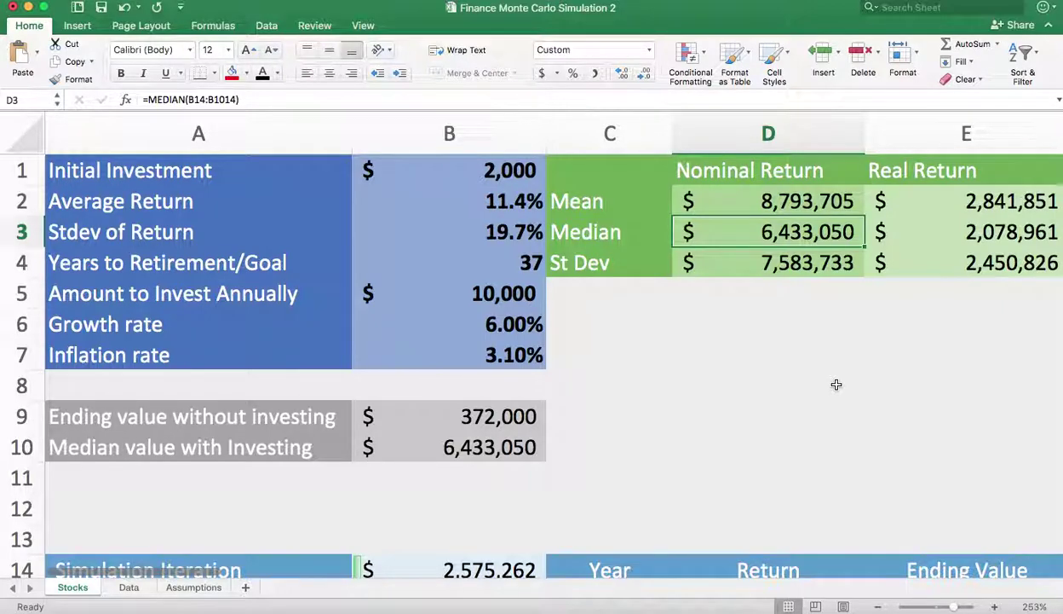
scroll(836, 384, "right", 2)
left_click(942, 240)
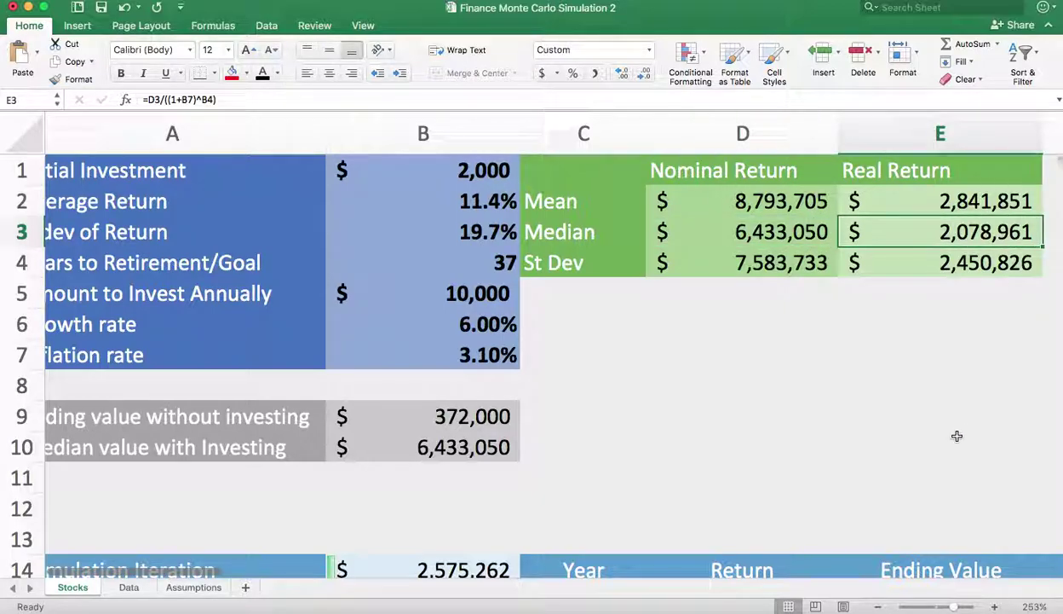
left_click(771, 234)
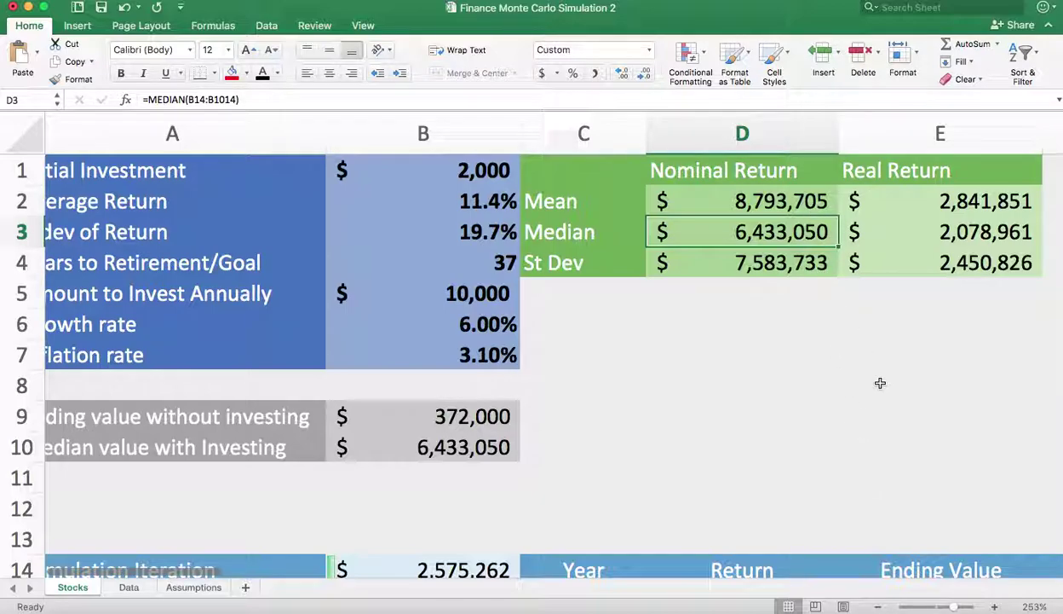
scroll(796, 255, "right", 6)
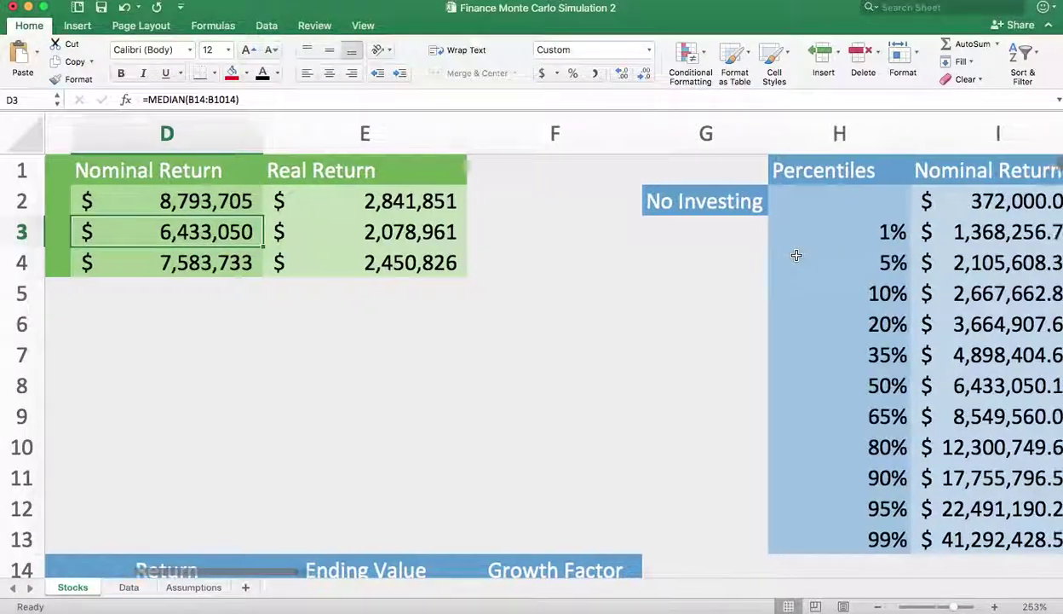
scroll(784, 252, "right", 3)
left_click(860, 289)
scroll(857, 418, "right", 1)
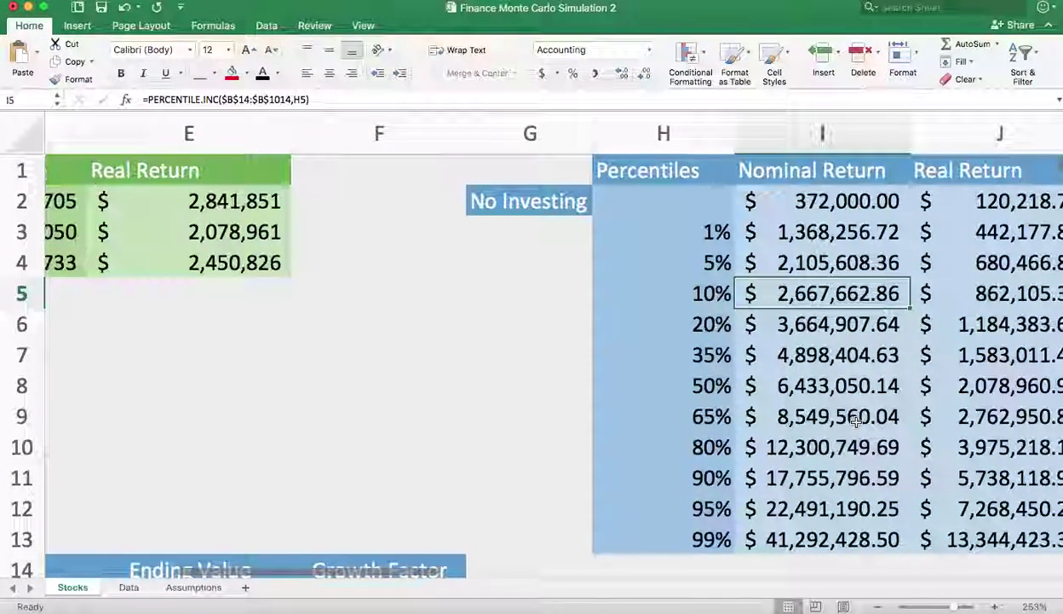
left_click(784, 475)
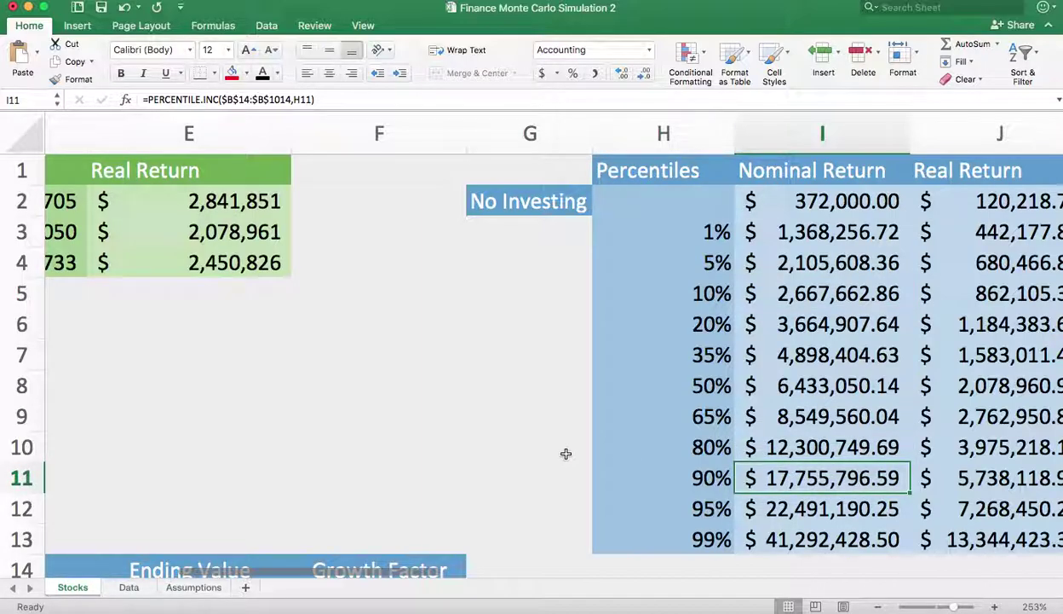
scroll(566, 453, "left", 5)
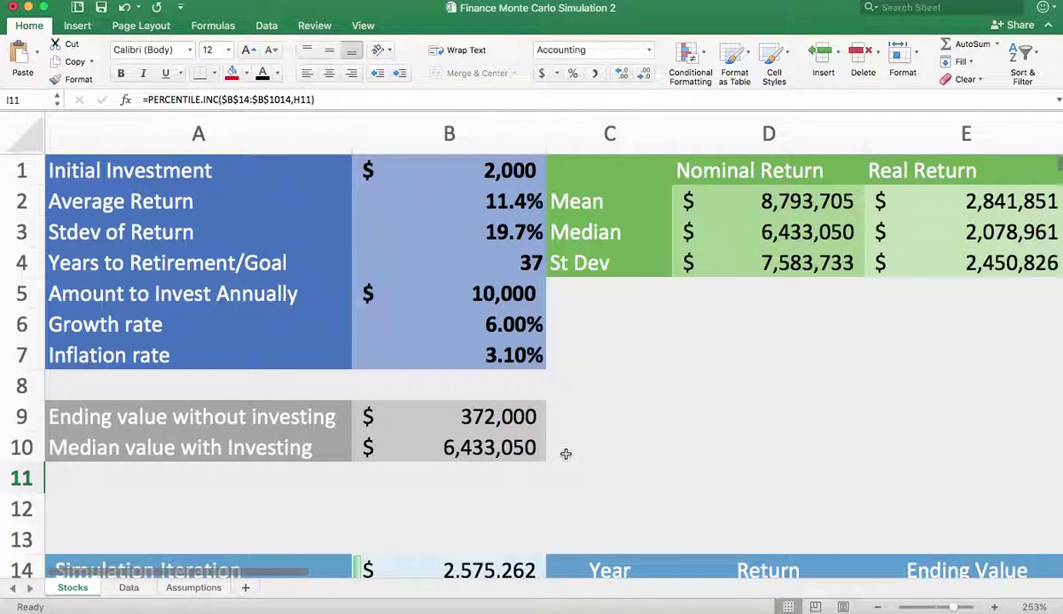
Set Amount to Invest Annually to 5000 and check the recalculated $3,037,064 median
left_click(484, 294)
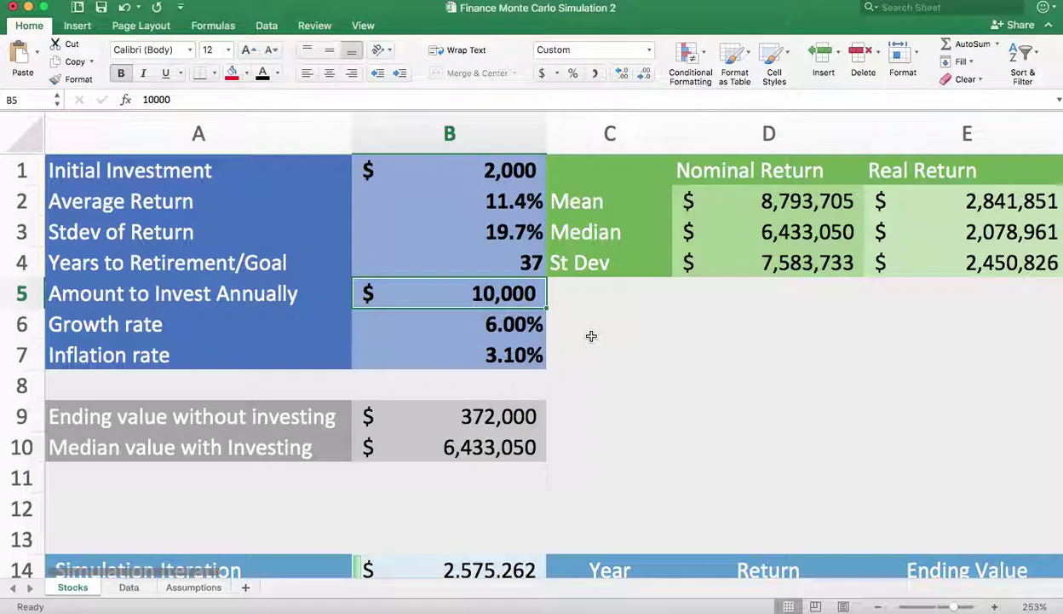
type("5000")
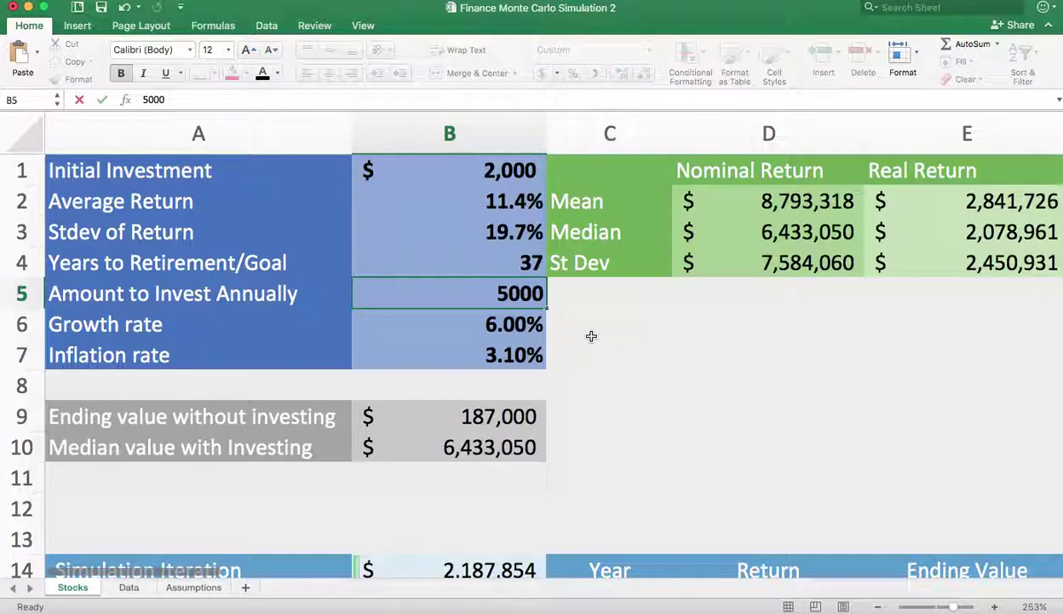
key("Return")
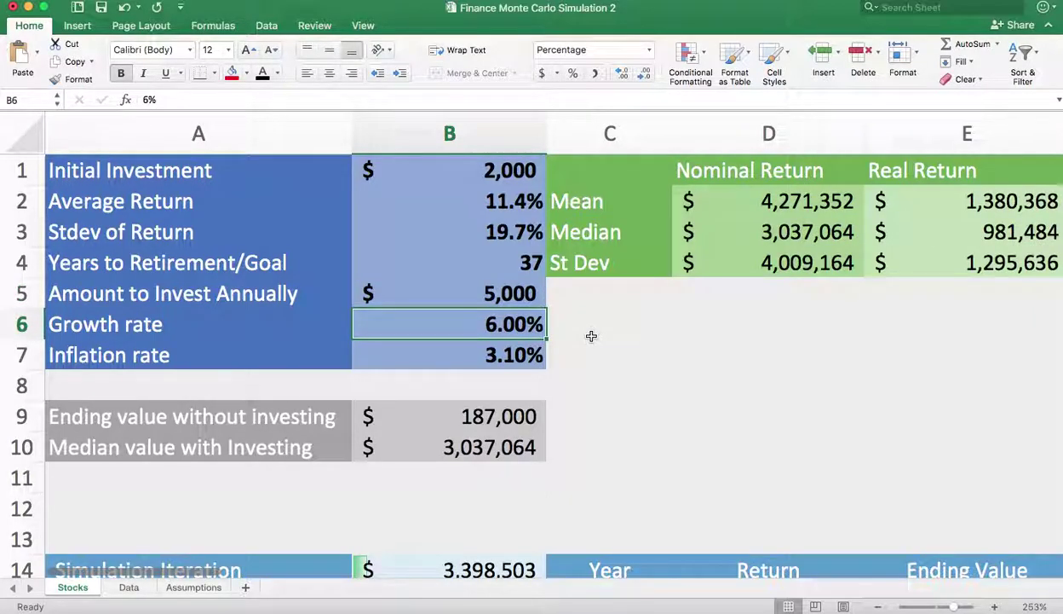
left_click(509, 294)
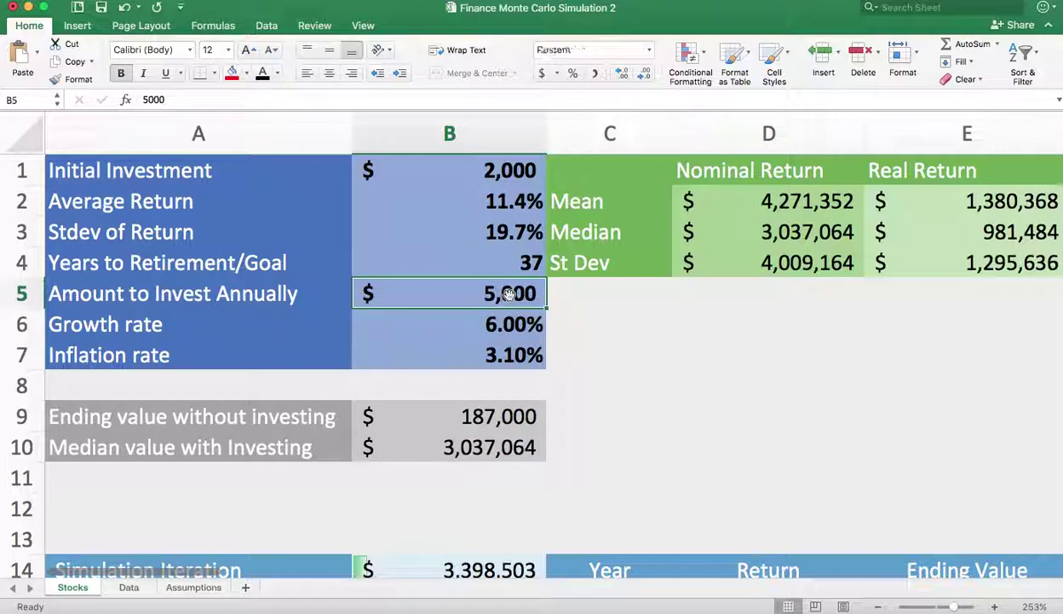
left_click(793, 232)
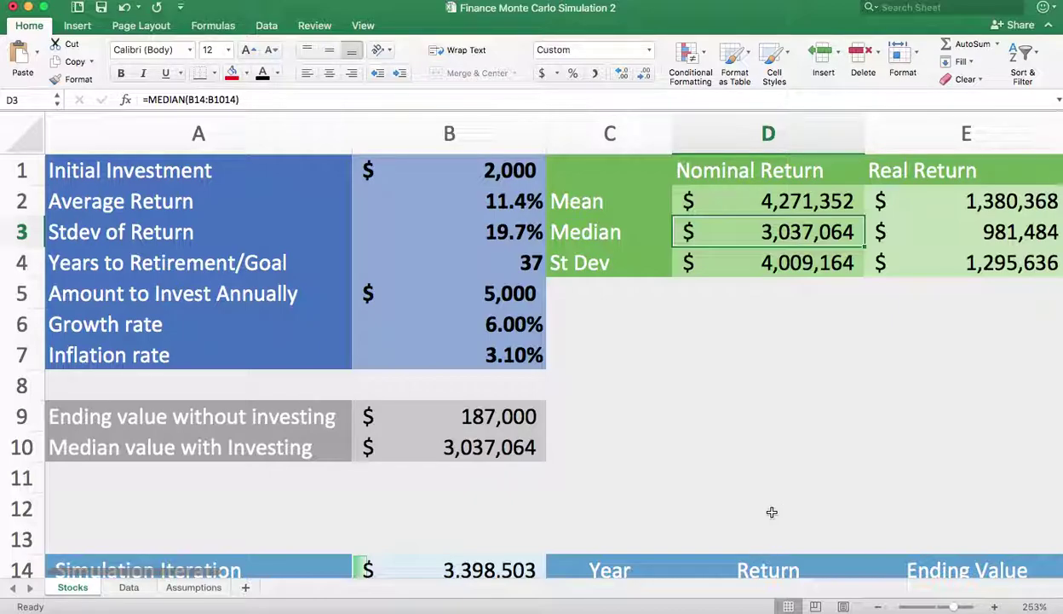
Start replacing the annual investment amount with 2000
left_click(498, 290)
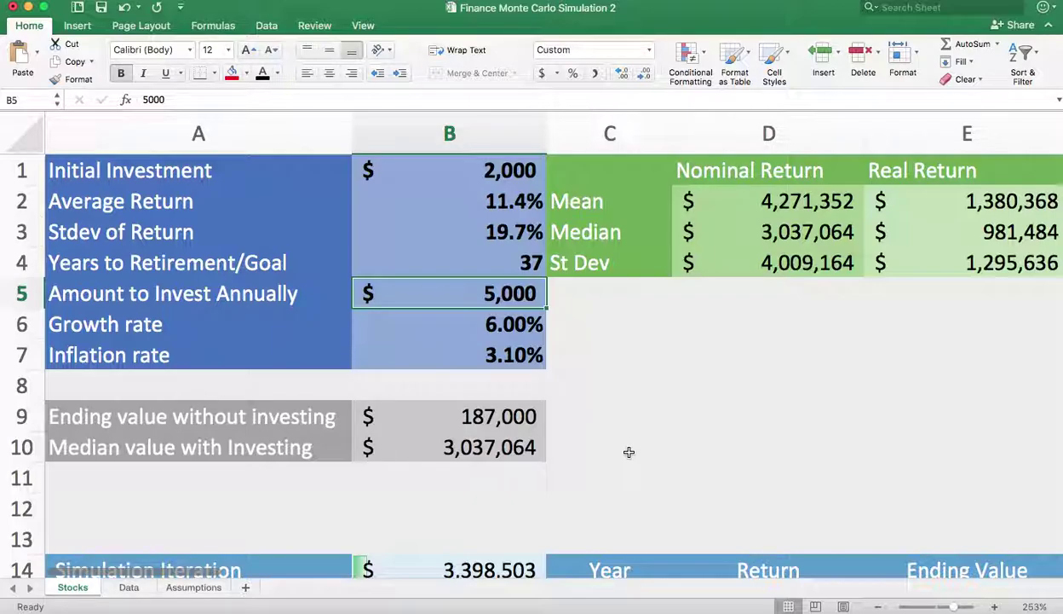
key("ctrl+shift+grave")
type("2000")
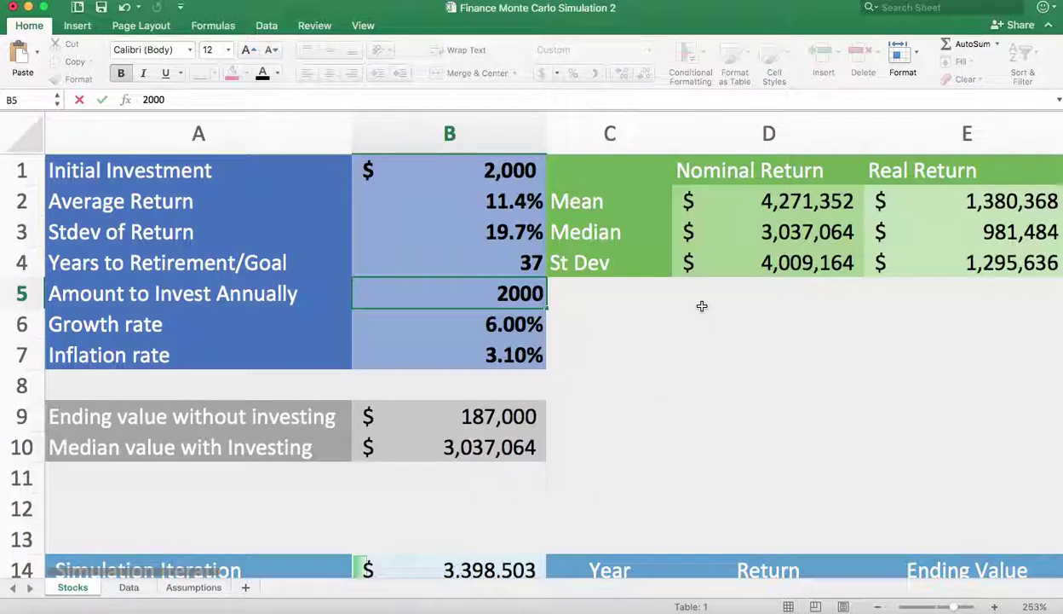
left_click(519, 323)
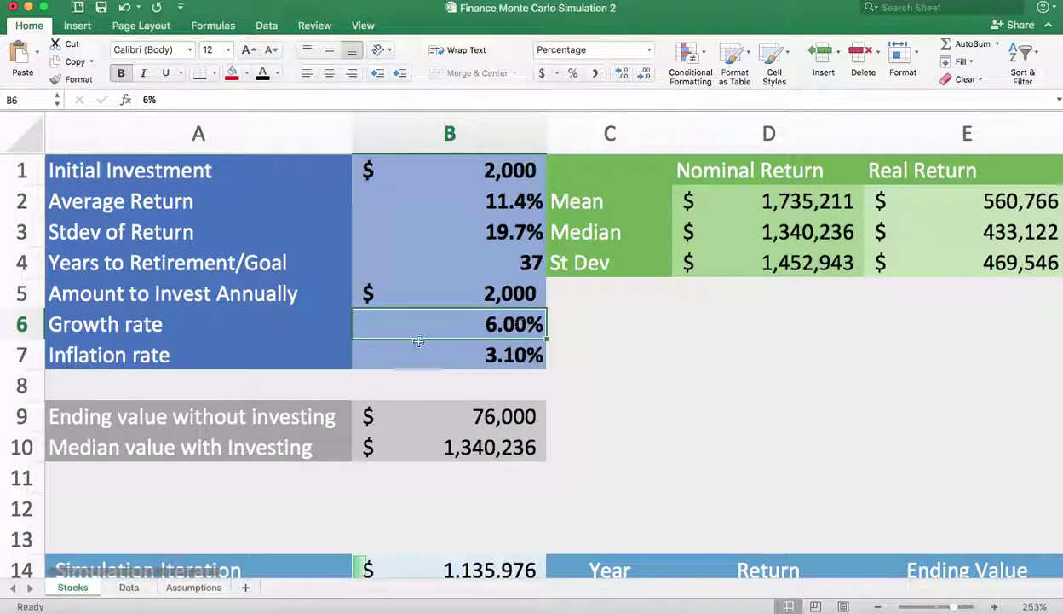
left_click(784, 235)
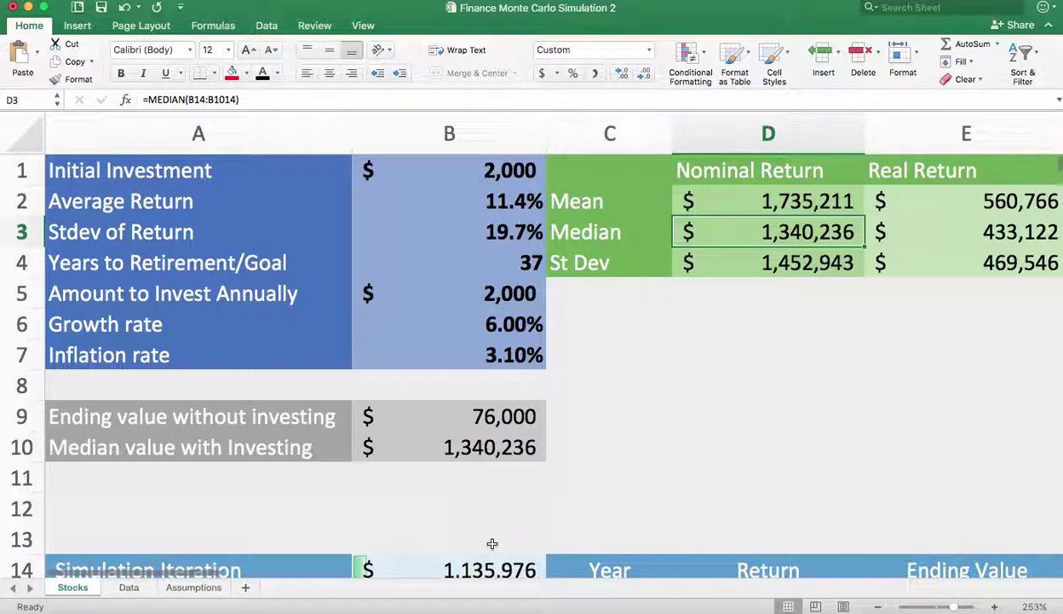
left_click(528, 167)
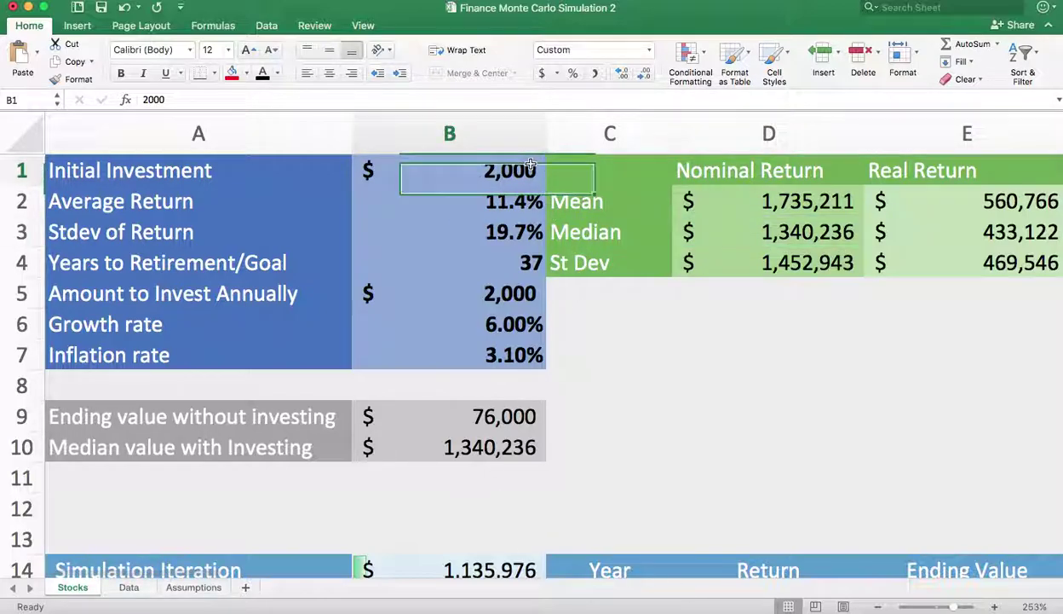
left_click(530, 288)
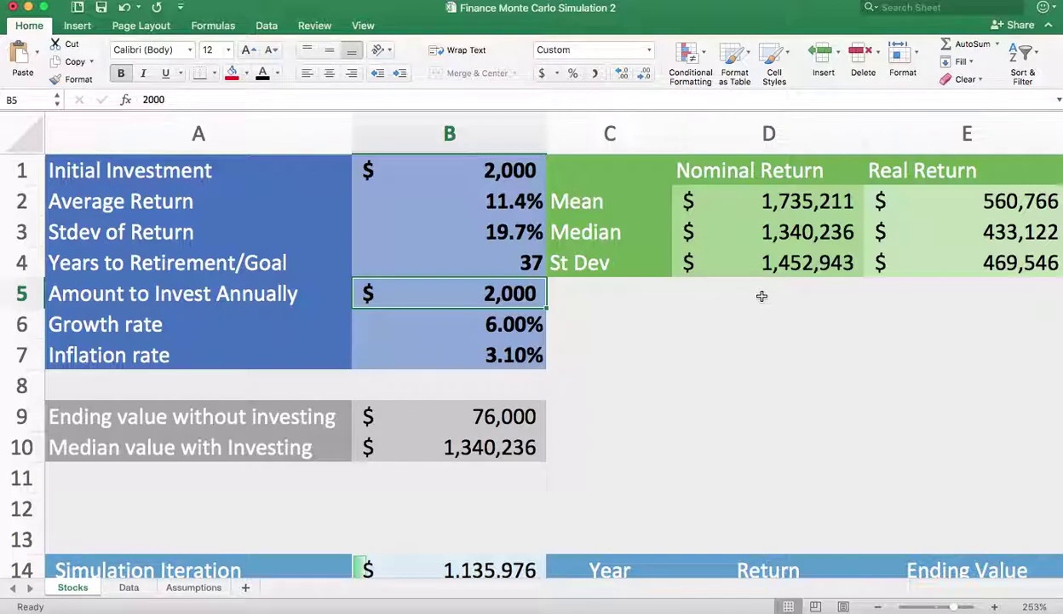
left_click(806, 241)
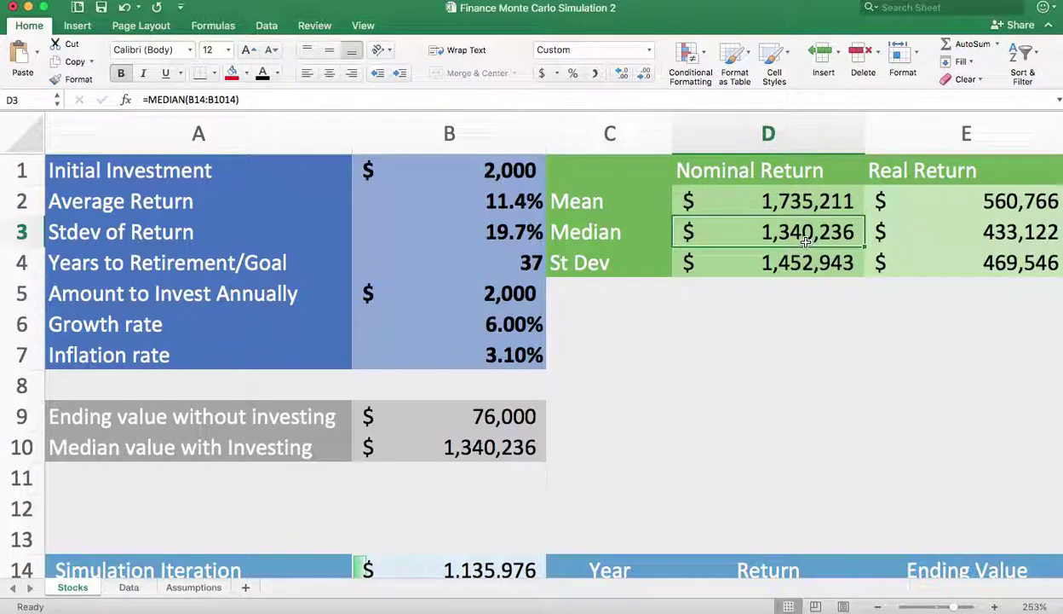
left_click(816, 384)
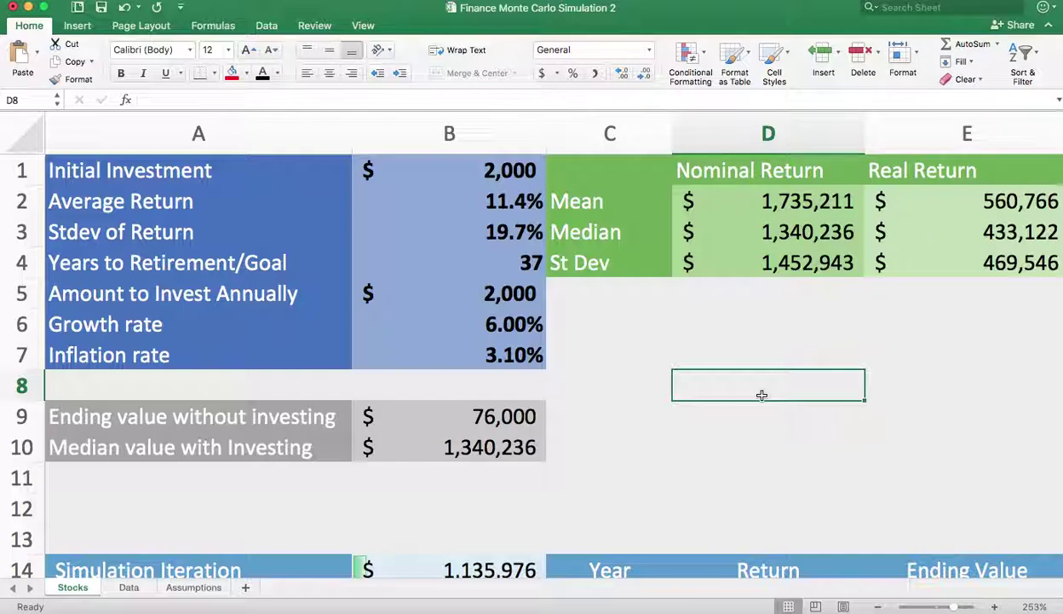
left_click(507, 354)
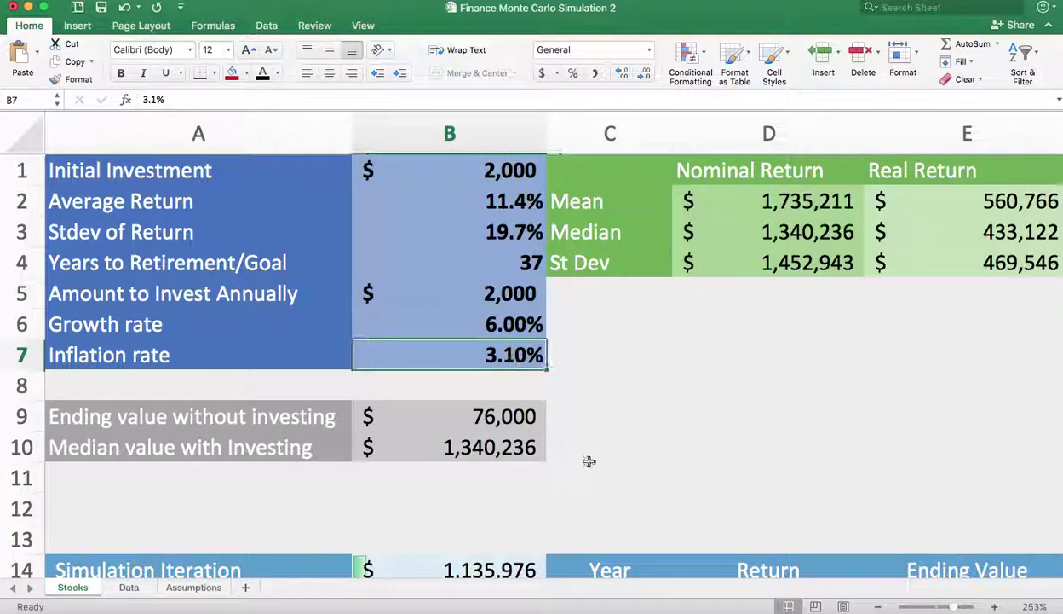
left_click(496, 324)
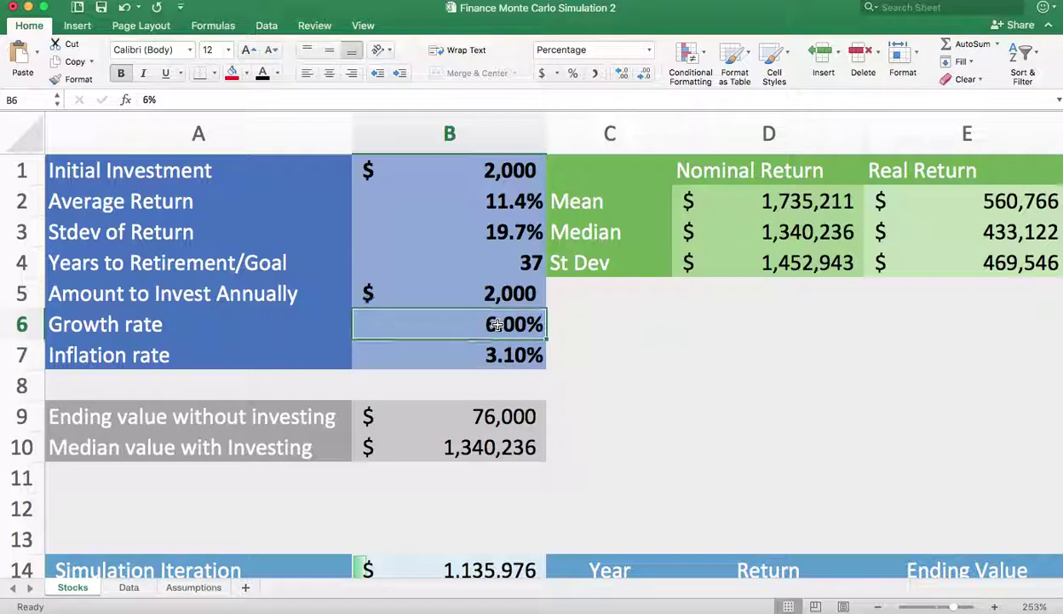
left_click(503, 295)
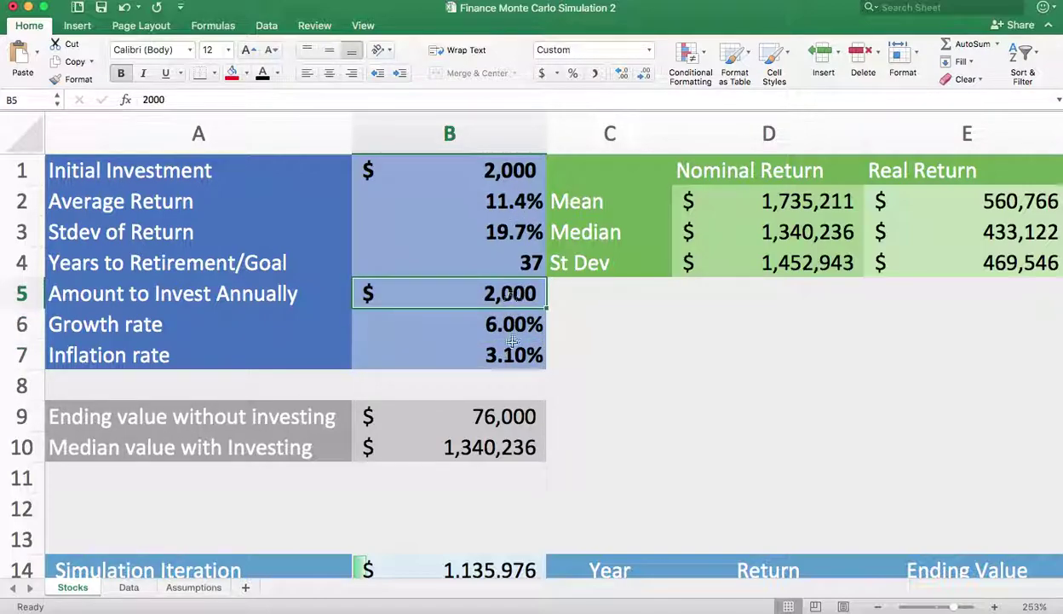
Bring the percentile table into view and inspect the Return Bonds and bond standard deviation values
scroll(714, 372, "right", 5)
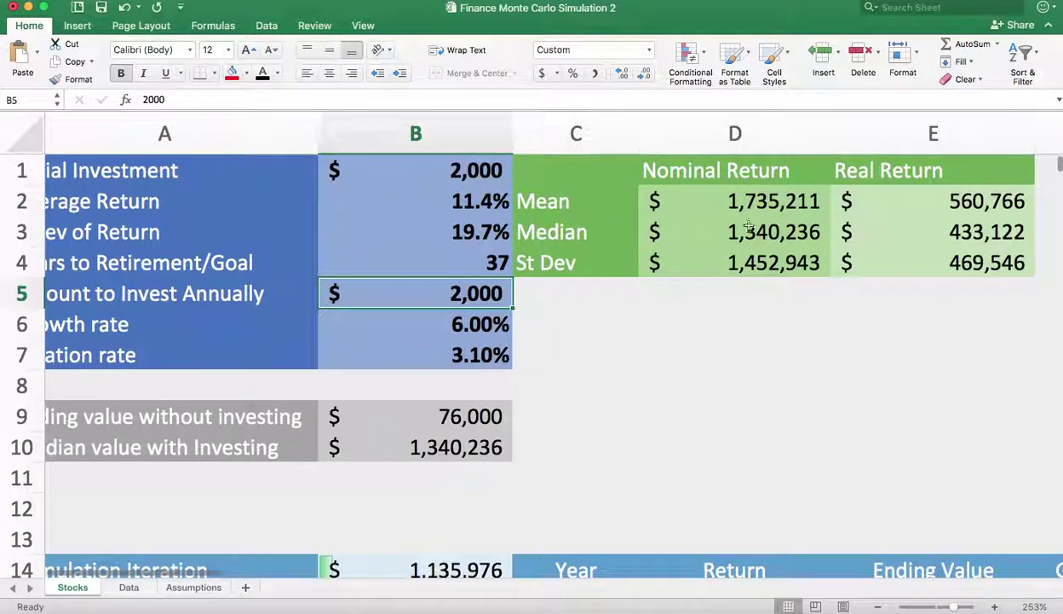
scroll(898, 266, "right", 4)
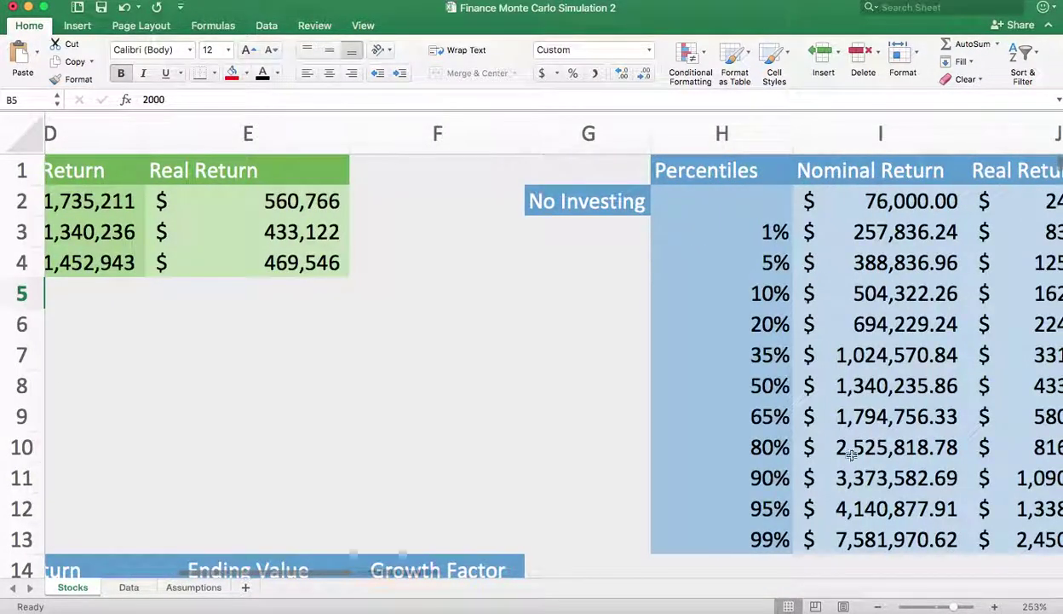
scroll(833, 413, "left", 6)
scroll(832, 412, "down", 6)
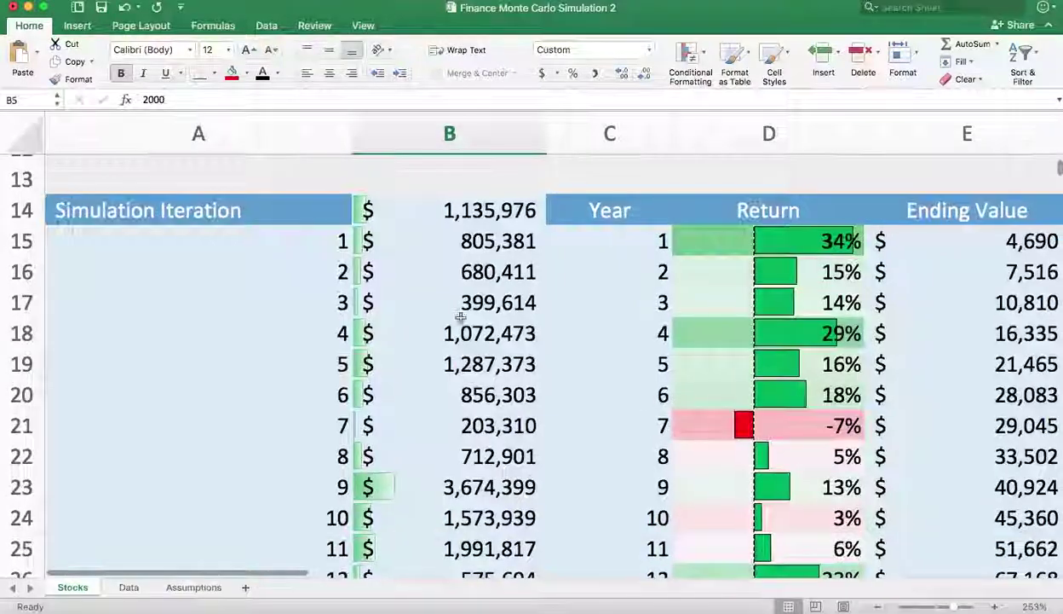
scroll(639, 370, "up", 6)
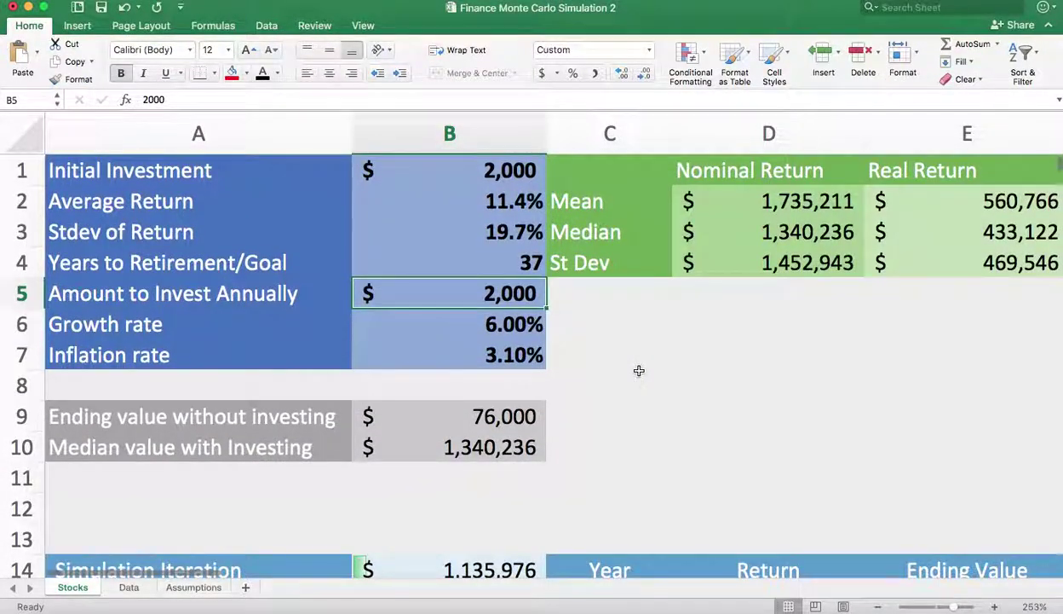
scroll(639, 369, "right", 4)
scroll(639, 370, "right", 5)
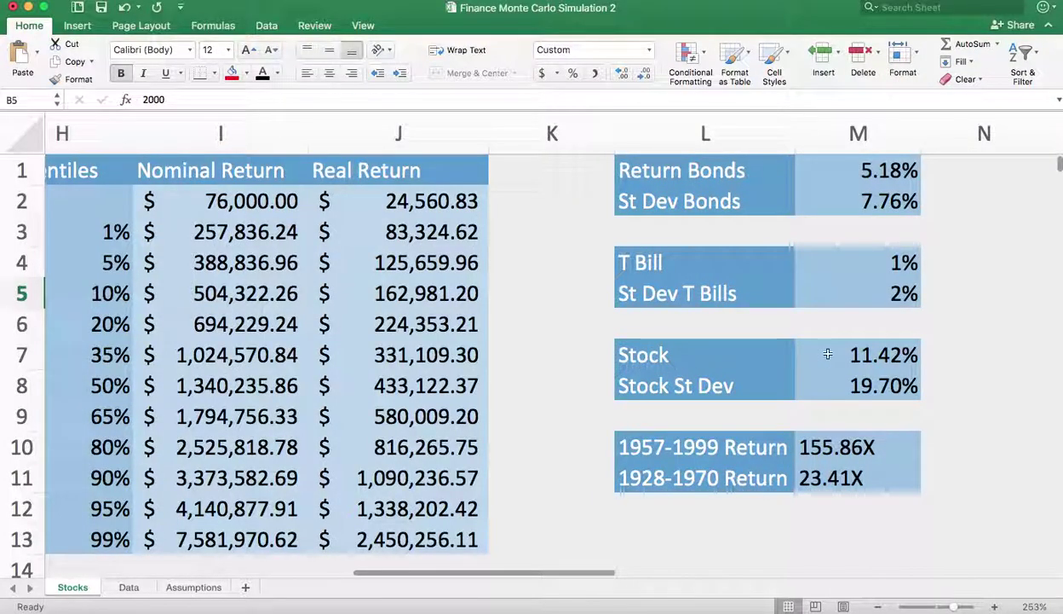
left_click(883, 171)
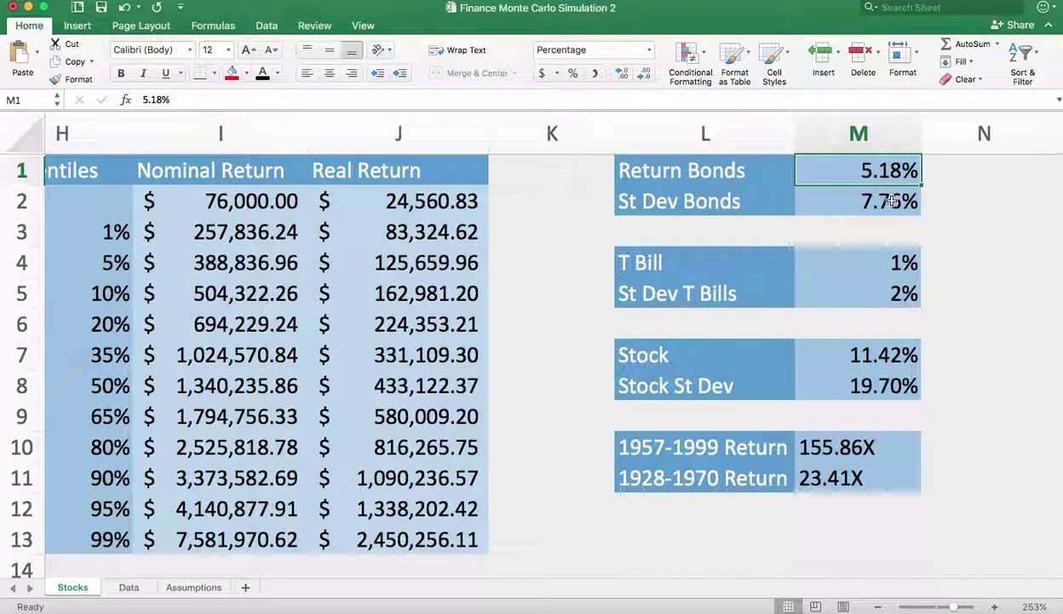
key("Return")
Inspect the T Bill return and St Dev T Bills values
scroll(725, 287, "left", 10)
scroll(725, 286, "right", 10)
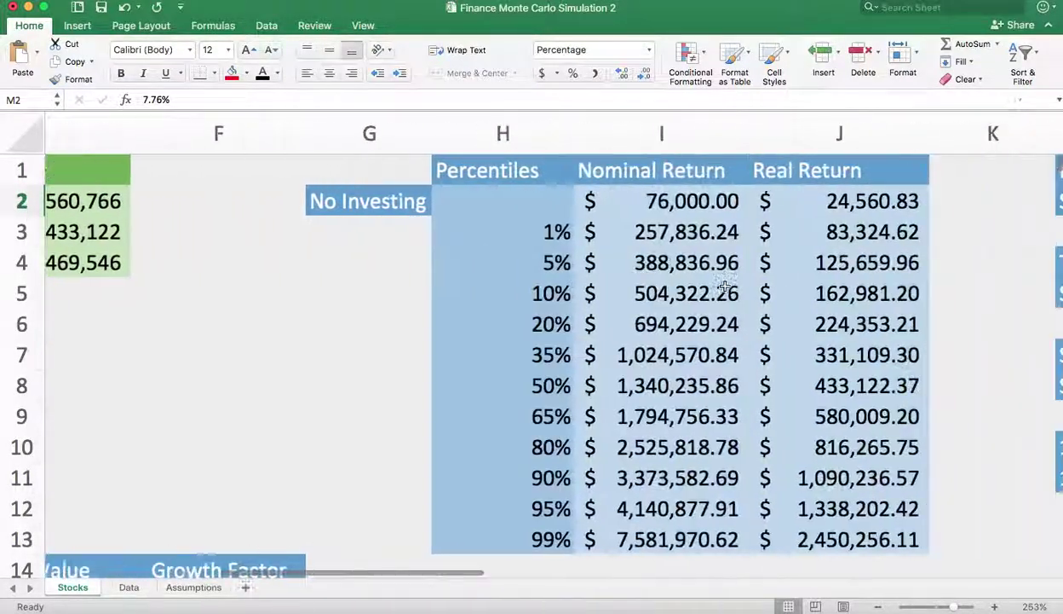
left_click(805, 261)
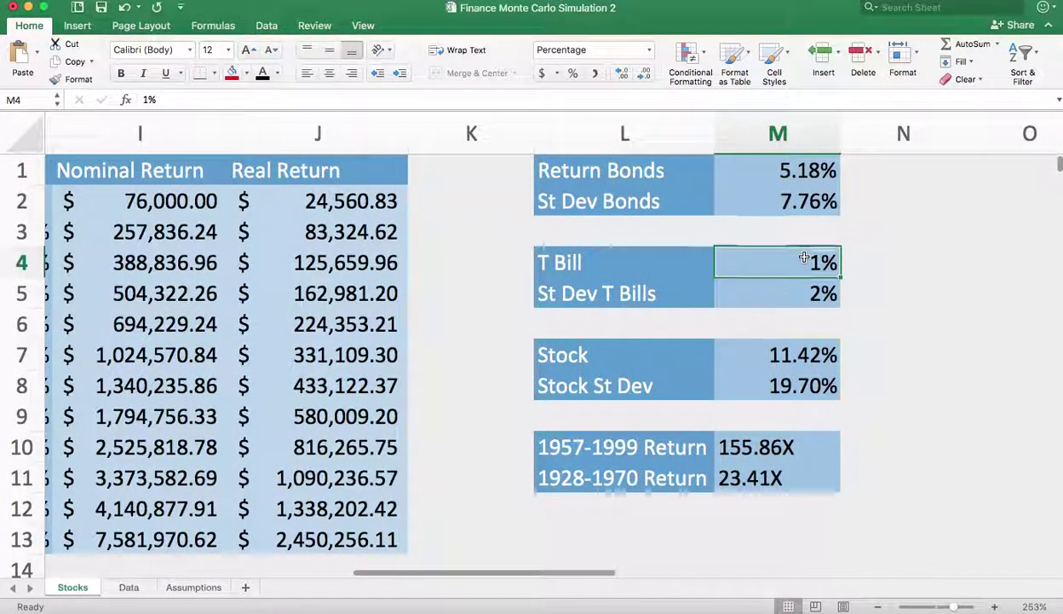
left_click(804, 293)
scroll(435, 367, "left", 5)
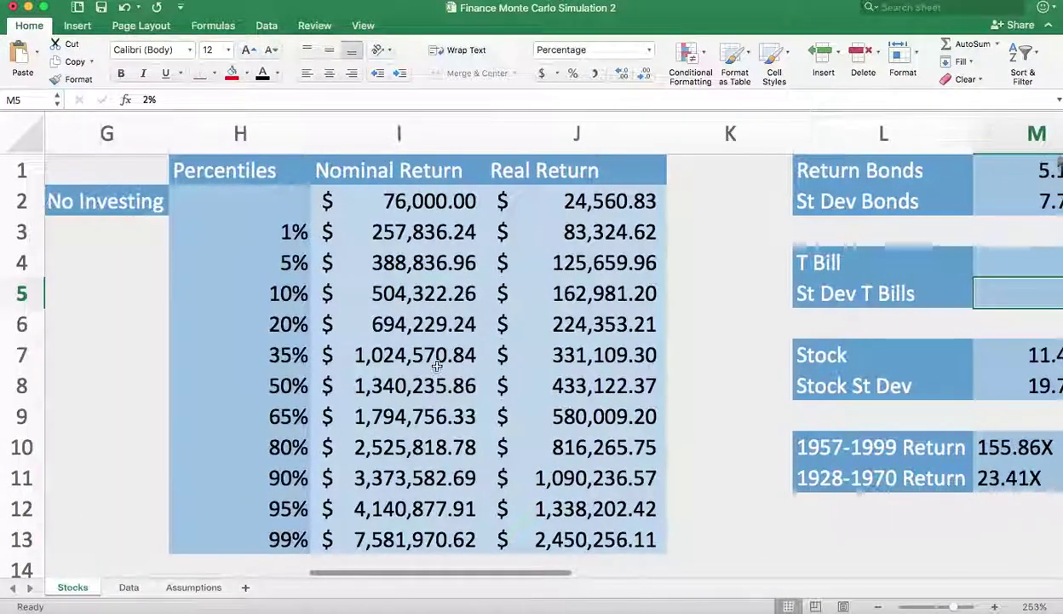
scroll(434, 358, "right", 1)
scroll(612, 378, "right", 2)
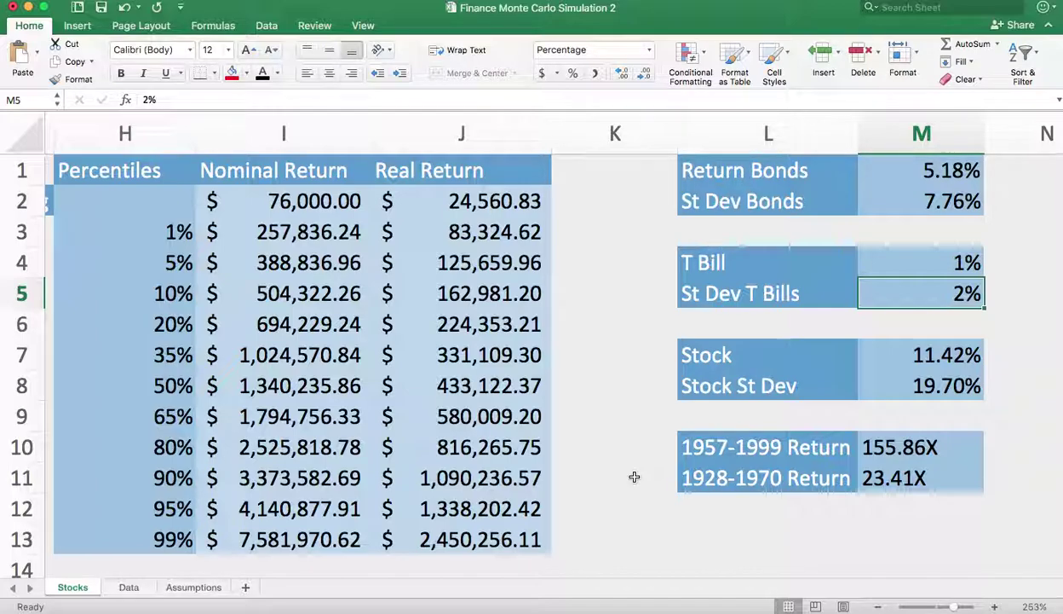
scroll(634, 476, "left", 2)
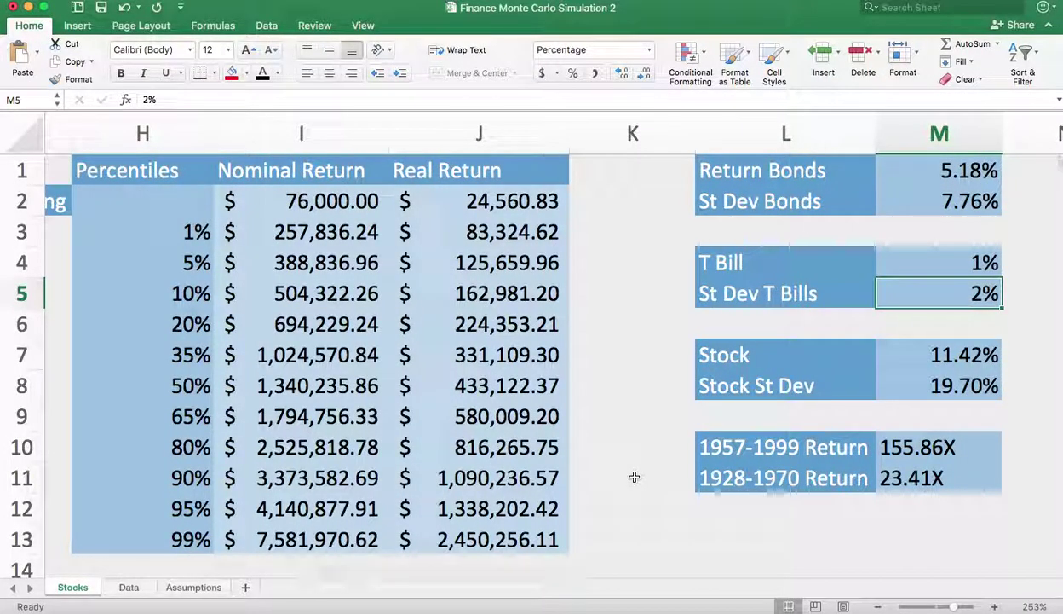
left_click(739, 477)
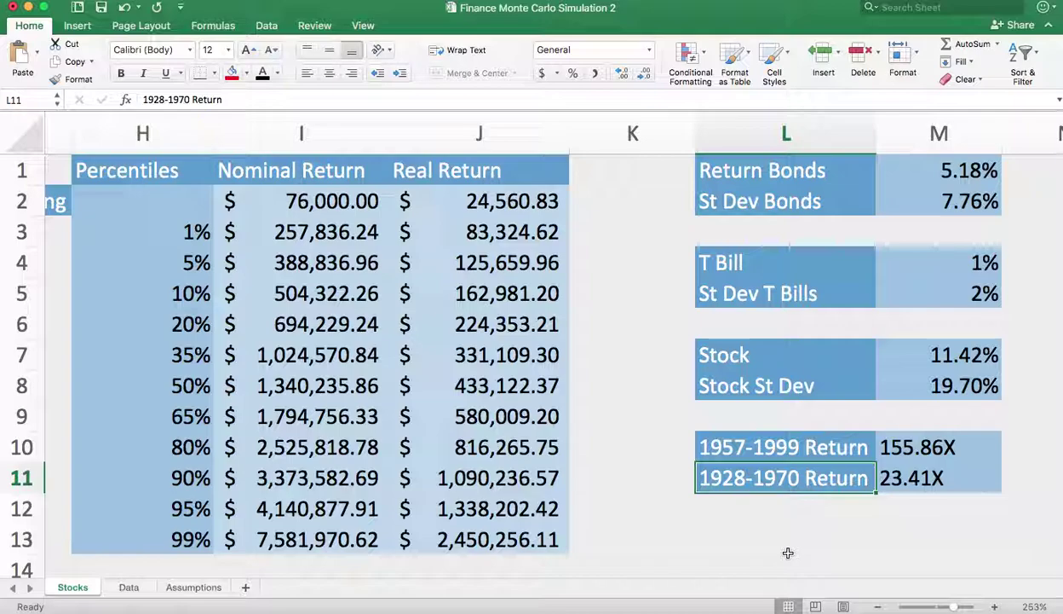
scroll(814, 526, "right", 1)
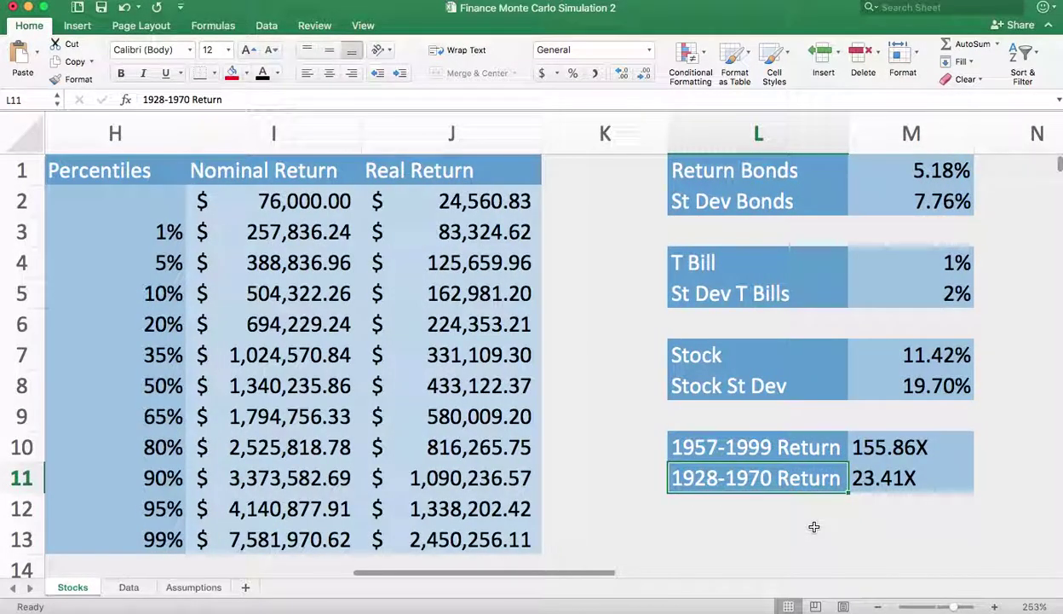
left_click(884, 478)
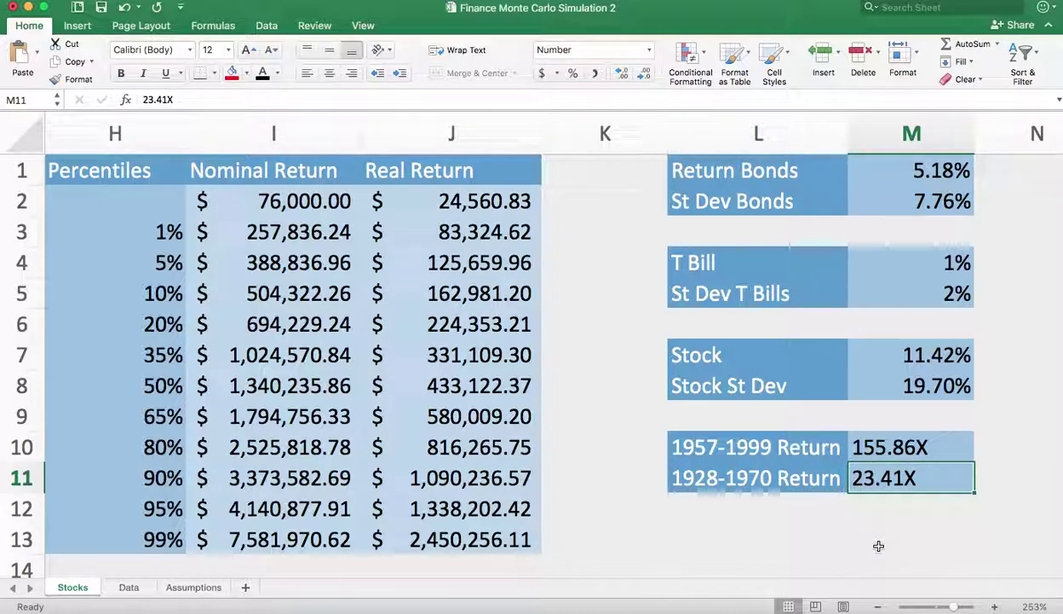
left_click(738, 477)
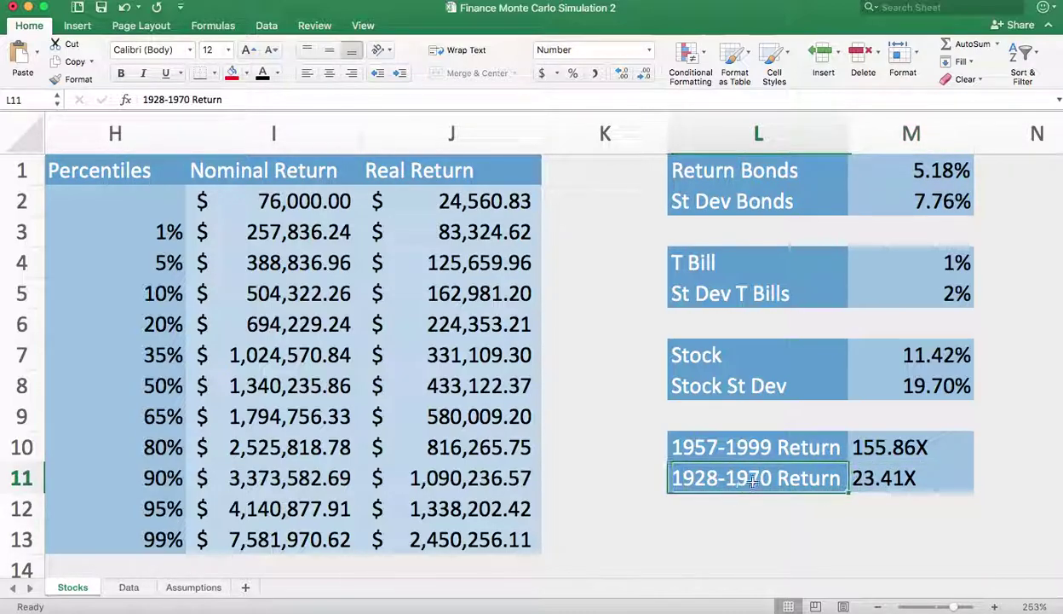
left_click(875, 479)
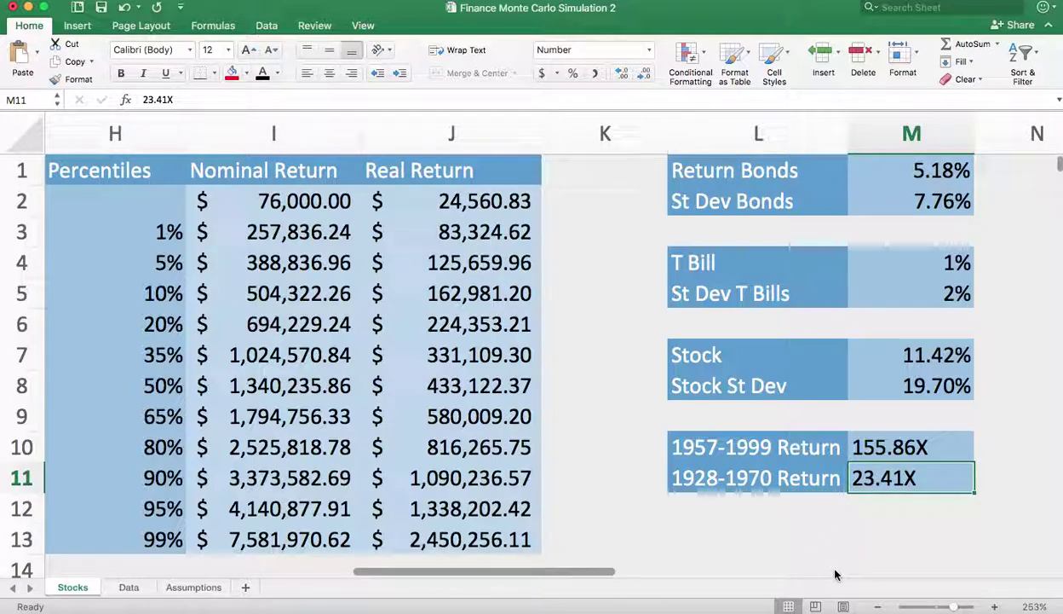
left_click(718, 441)
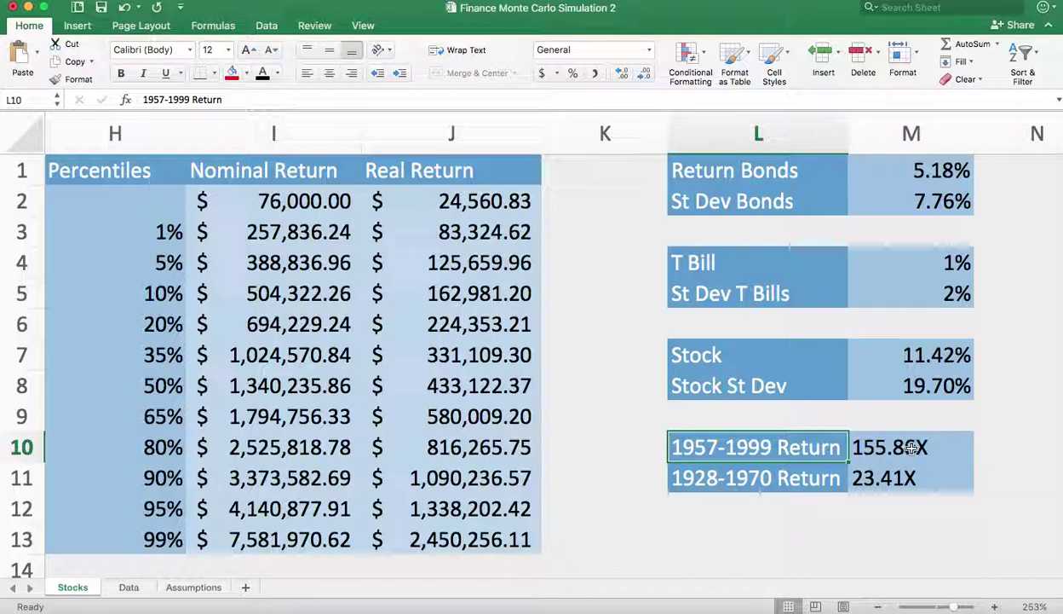
left_click(887, 437)
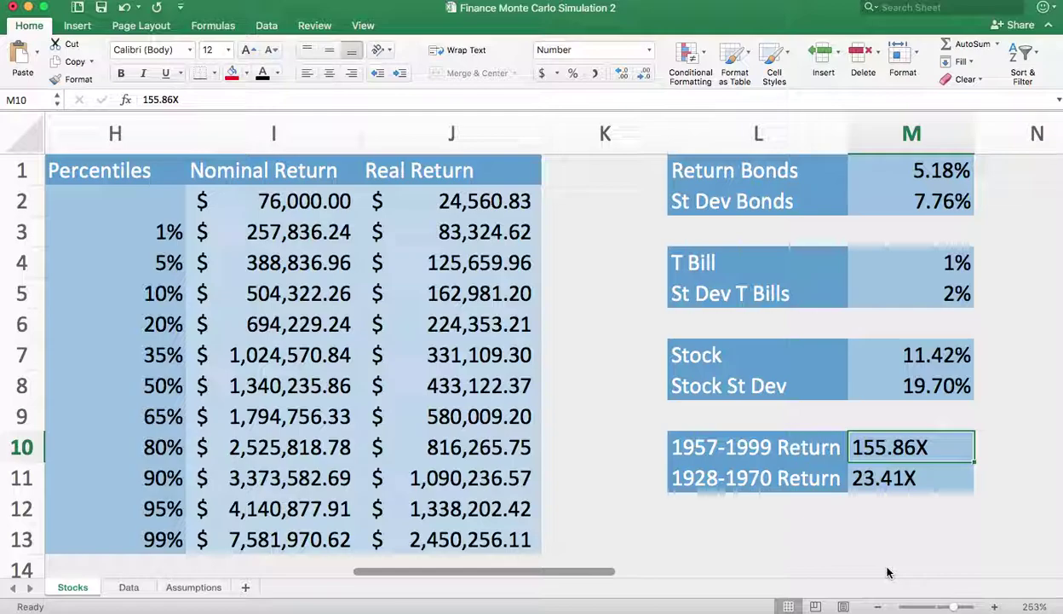
left_click(901, 478)
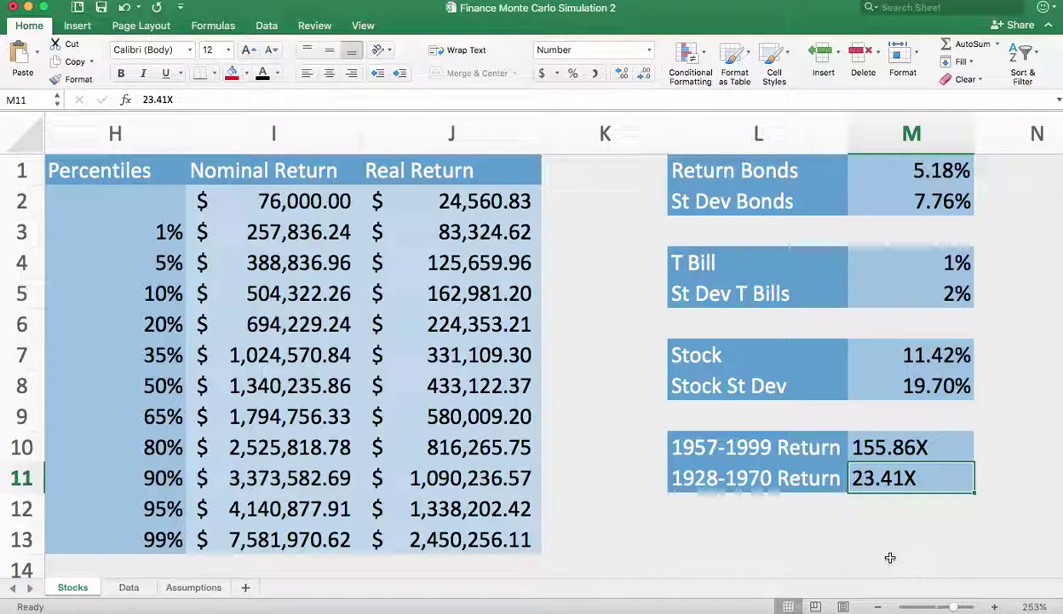
left_click(778, 508)
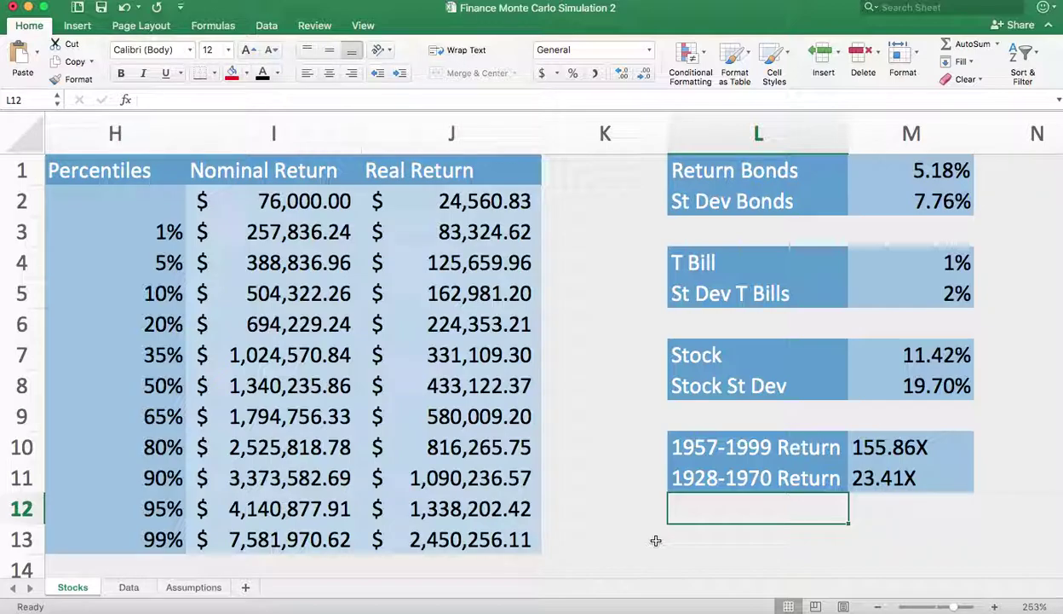
Scroll back to columns A–E showing $2,000 yearly over 37 years and the $1,340,236 median
scroll(656, 541, "left", 10)
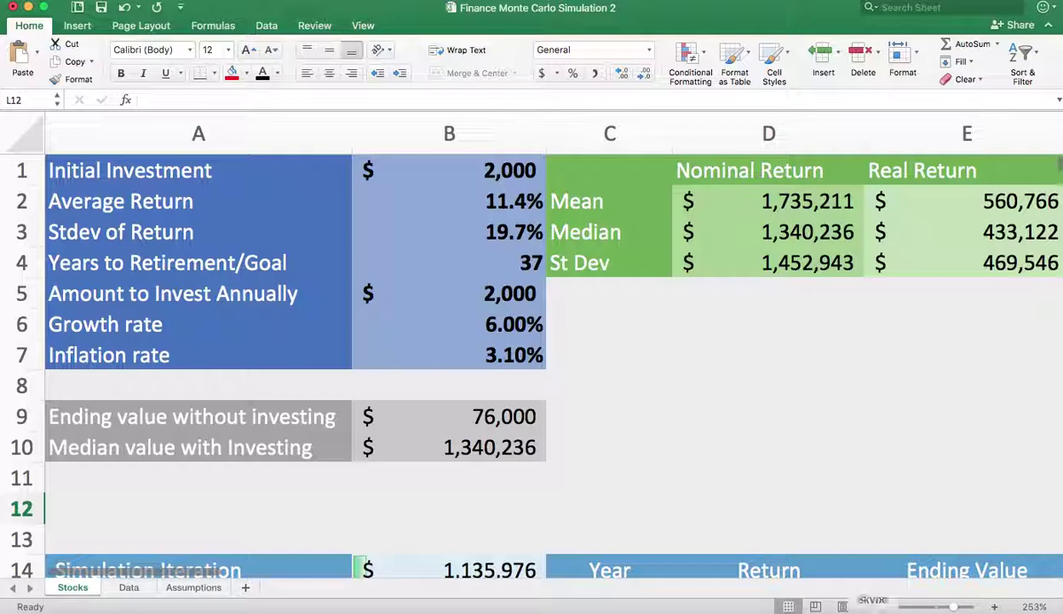
right_click(920, 605)
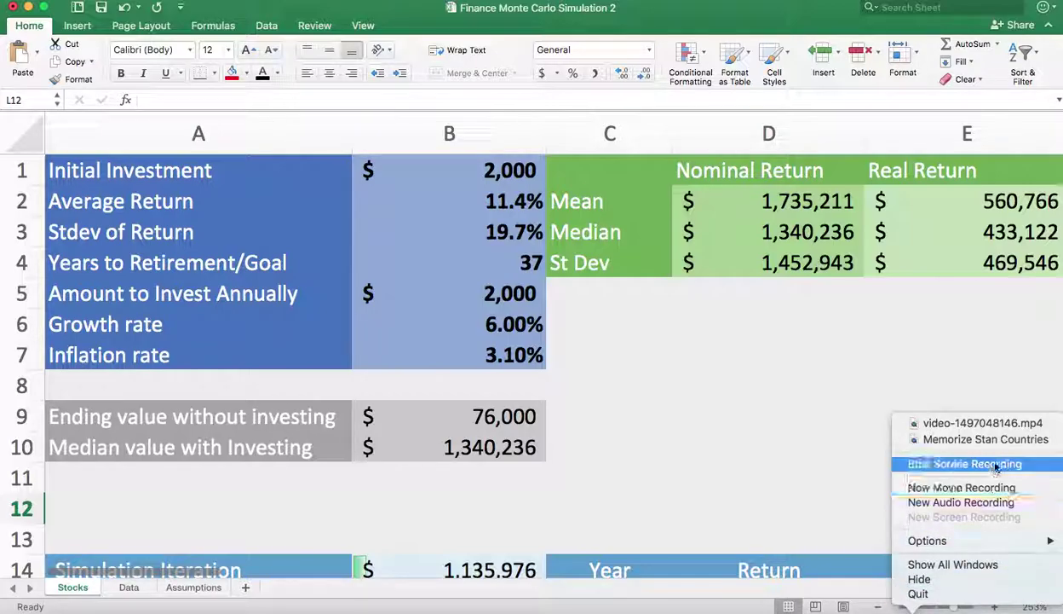